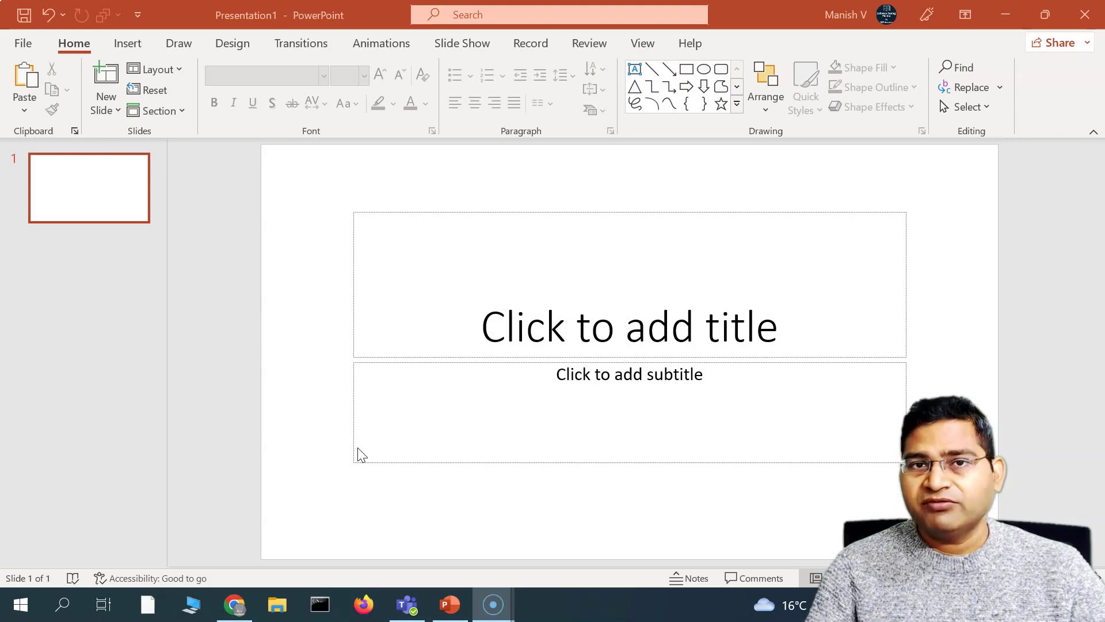
# Focus the new blank presentation and bring up the Insert ribbon commands.
pyautogui.click(323, 214)
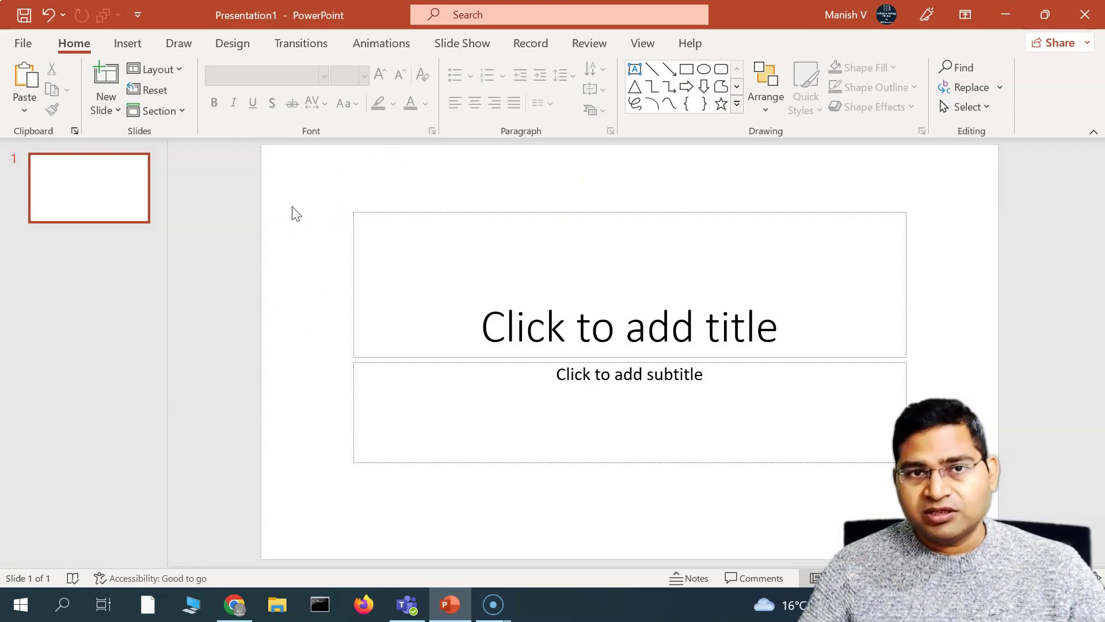
pyautogui.click(129, 43)
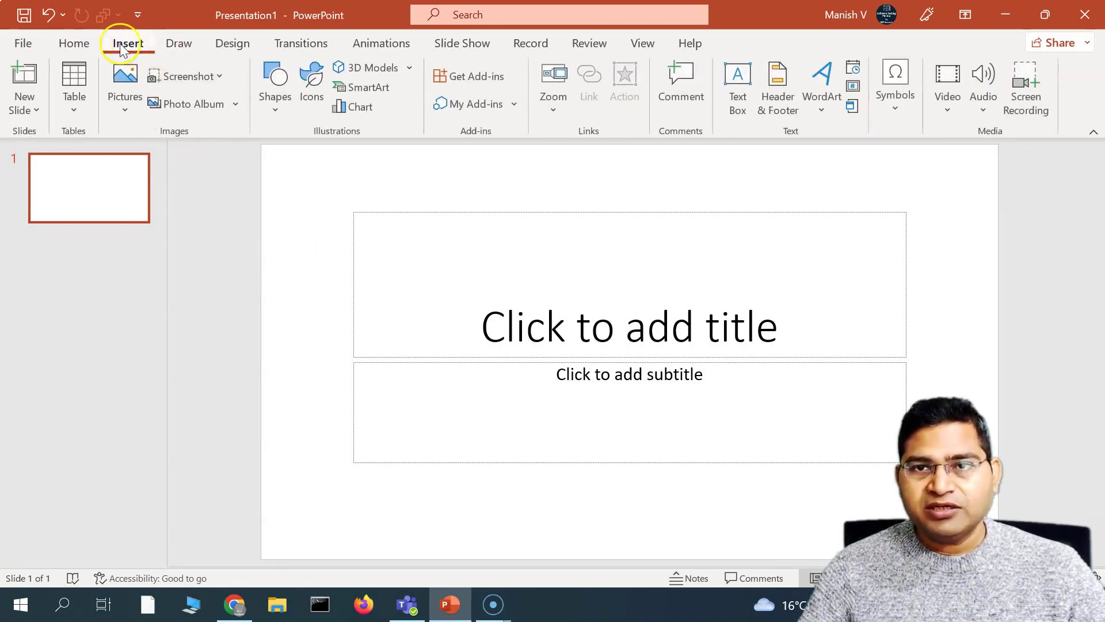
# Look through the Pictures and Screenshot menus, ending with the picture sources listed.
pyautogui.click(124, 115)
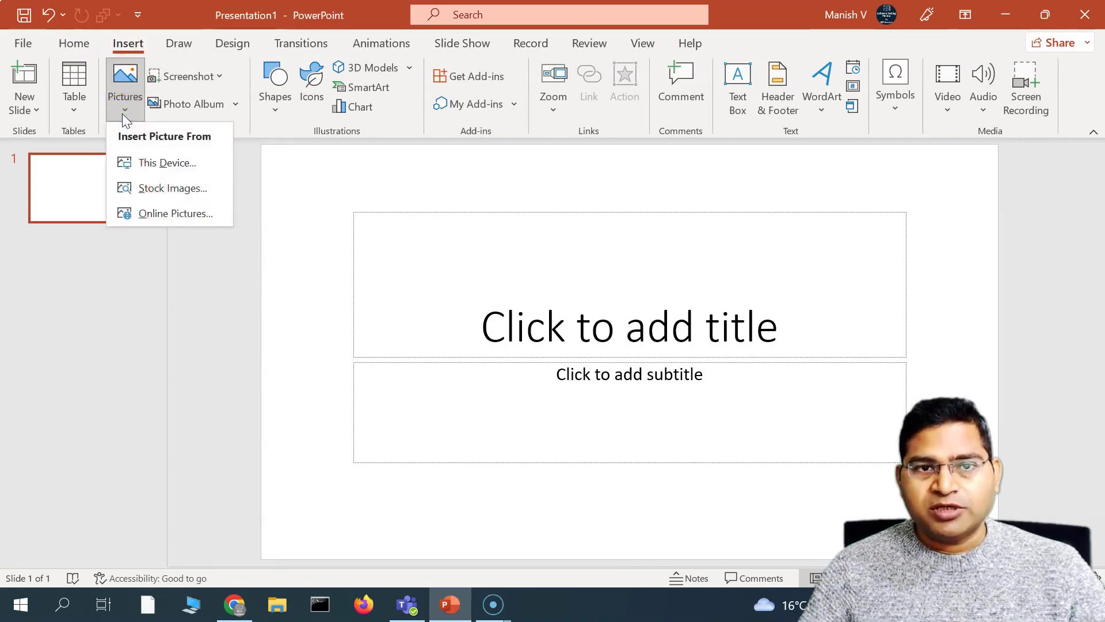
pyautogui.click(150, 166)
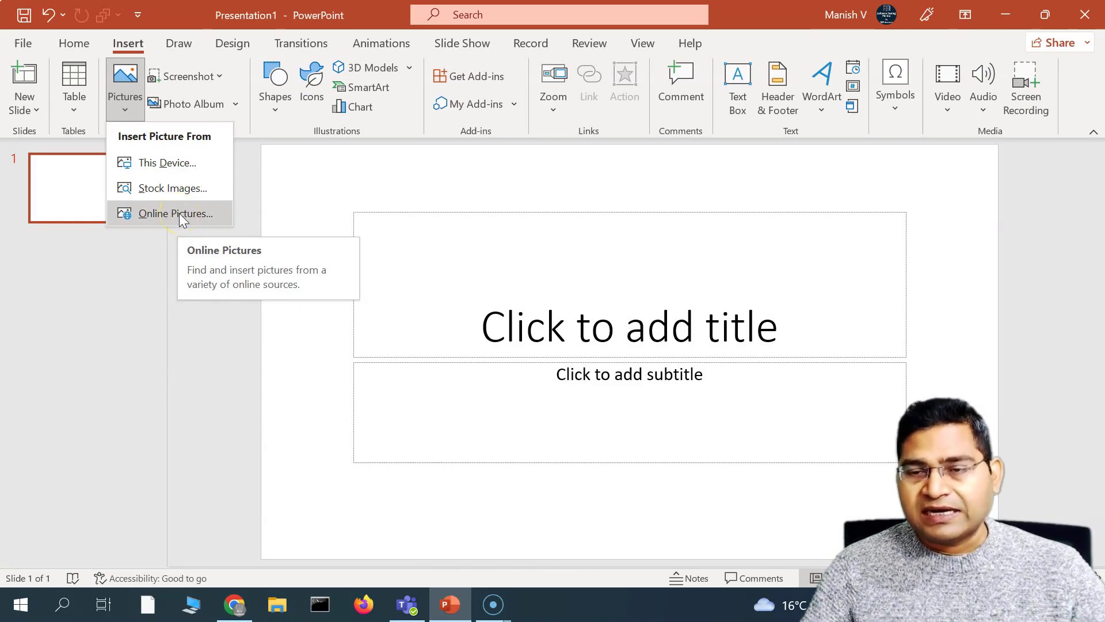
pyautogui.click(313, 208)
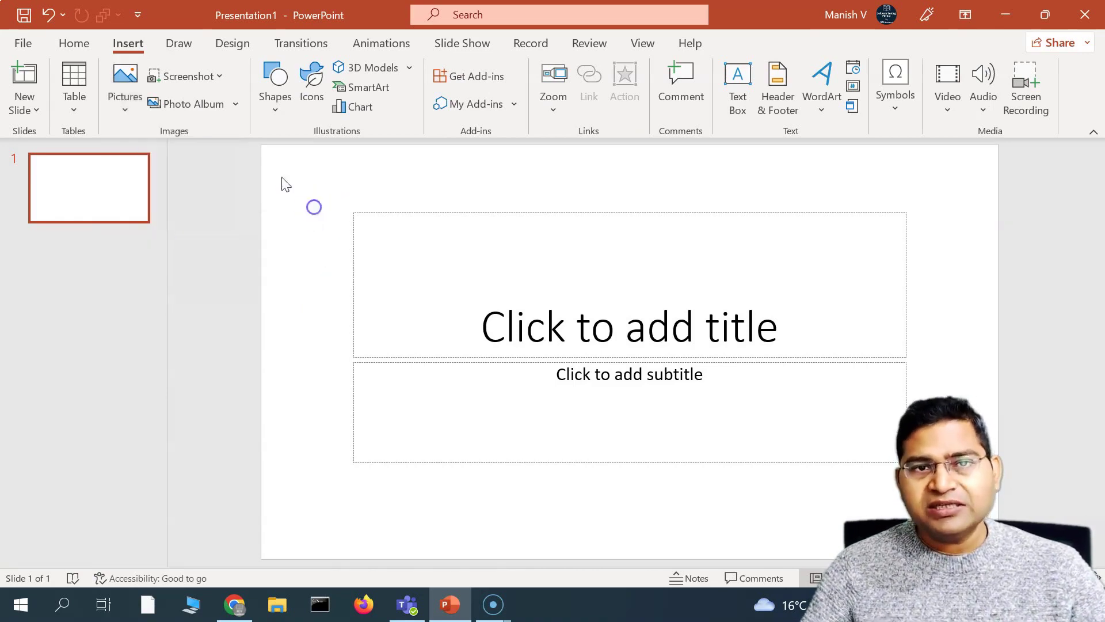
pyautogui.click(220, 76)
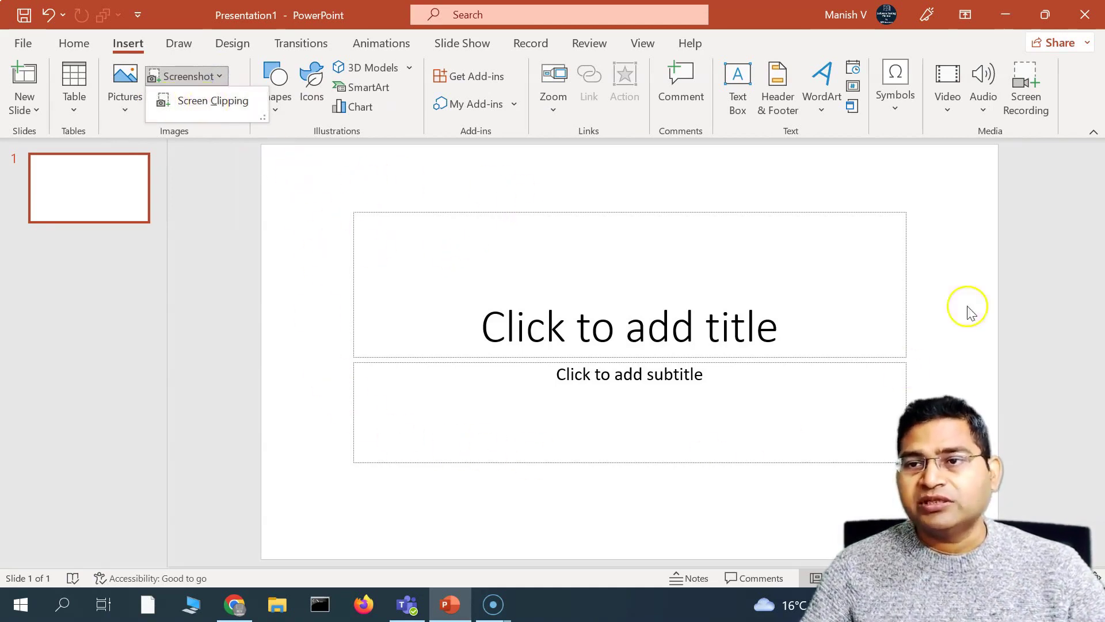
pyautogui.click(319, 187)
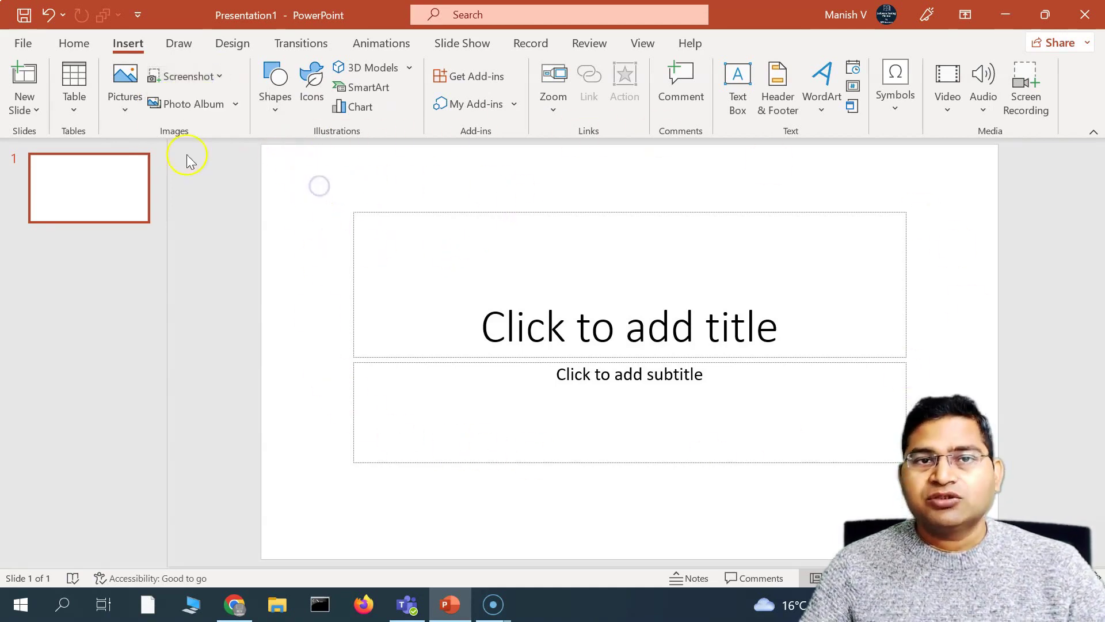
pyautogui.click(122, 114)
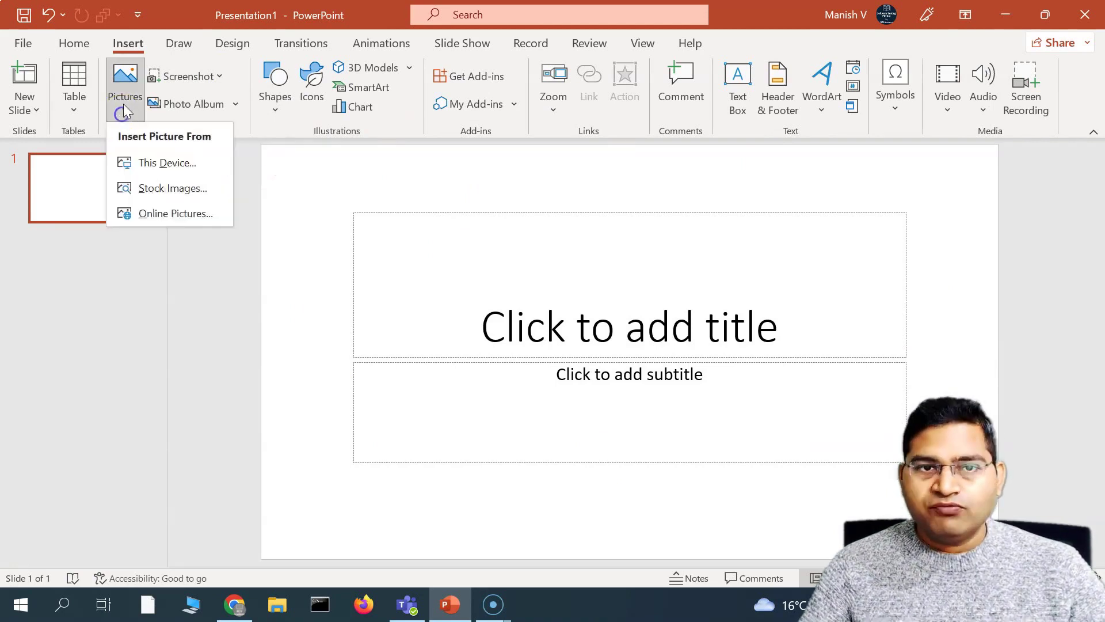
# Insert jira xray.png from the teams-demo-files folder onto slide 1.
pyautogui.click(140, 164)
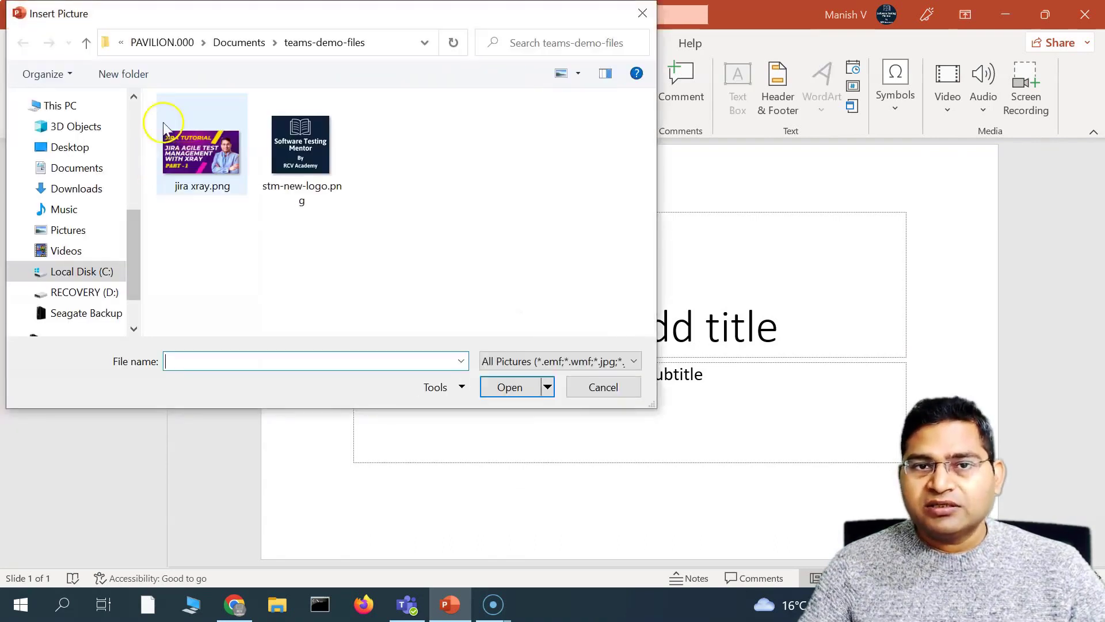
pyautogui.moveTo(241, 12); pyautogui.dragTo(257, 152)
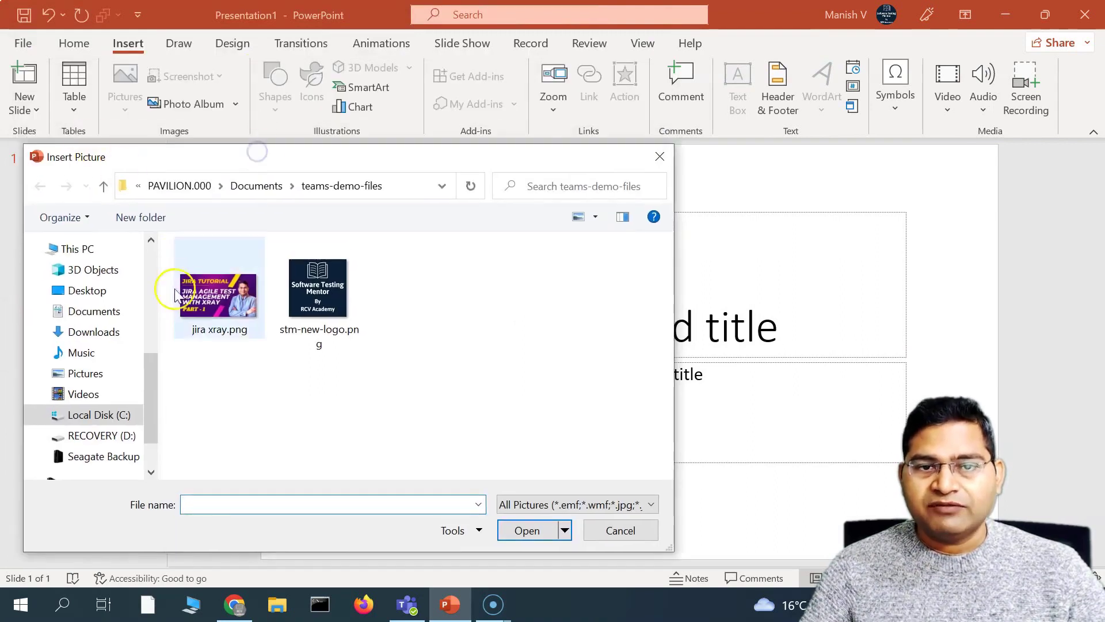
pyautogui.click(210, 304)
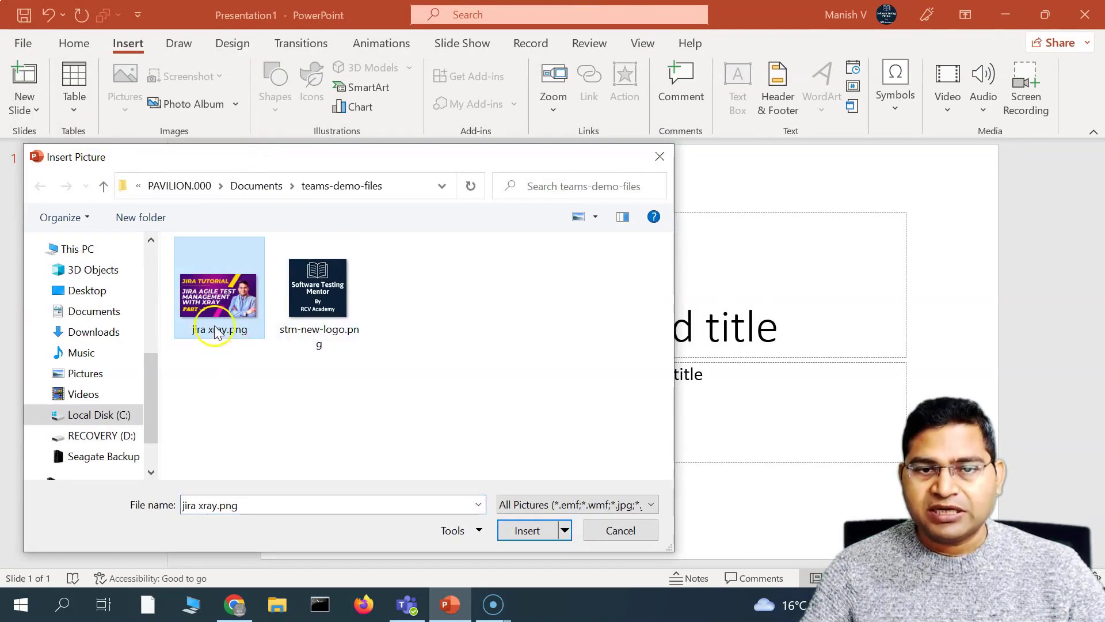
pyautogui.click(528, 533)
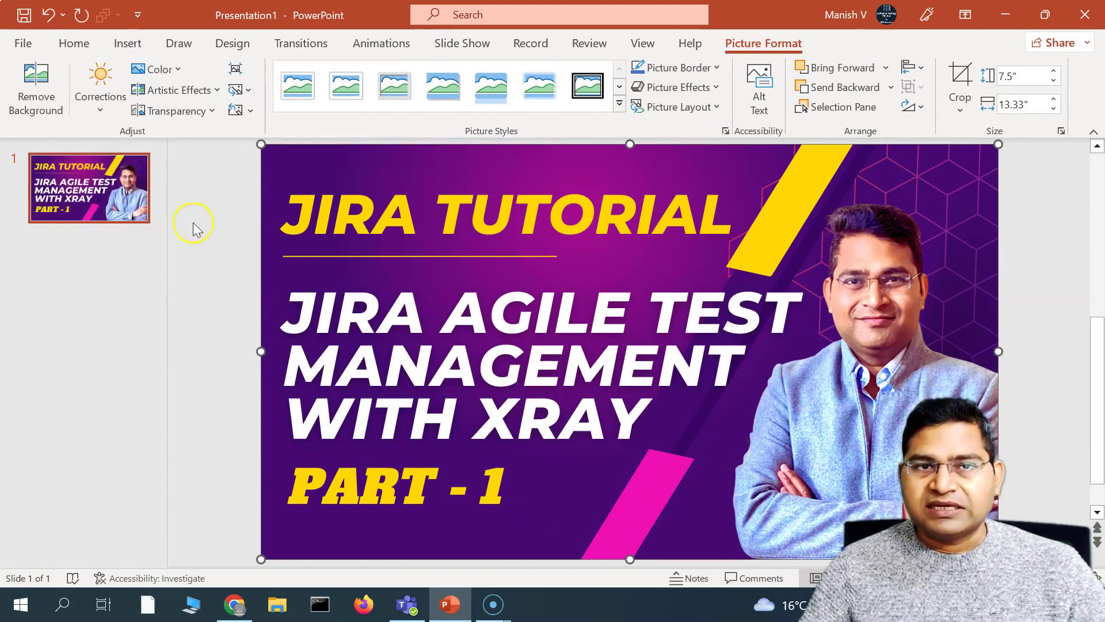
# Add a new title-and-content slide after slide 1 from its thumbnail menu.
pyautogui.click(123, 44)
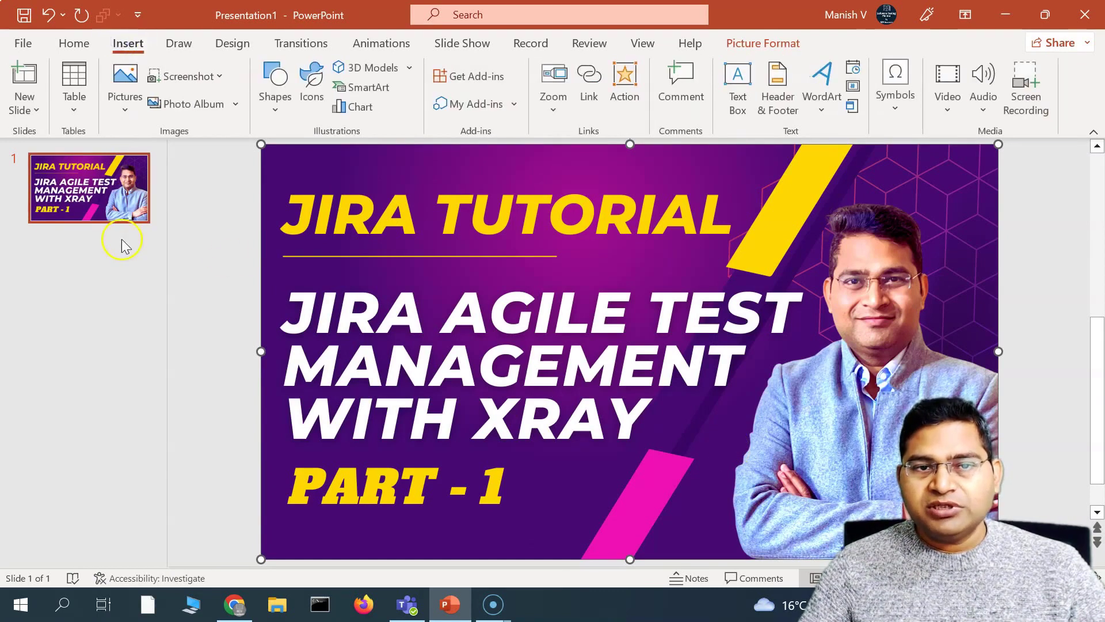
pyautogui.rightClick(120, 190)
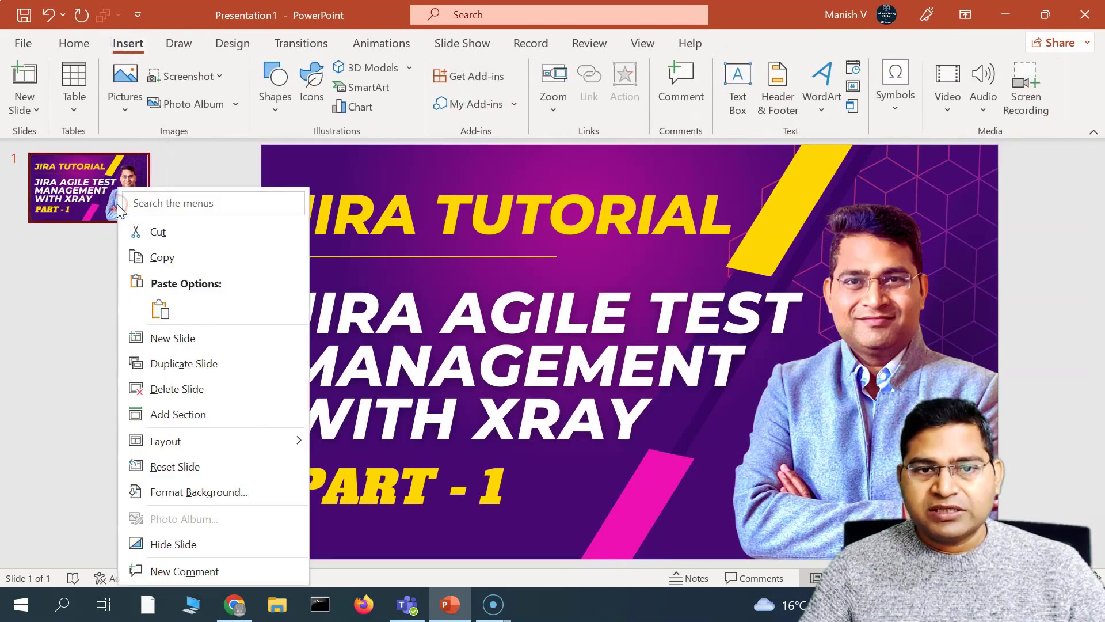
pyautogui.click(205, 339)
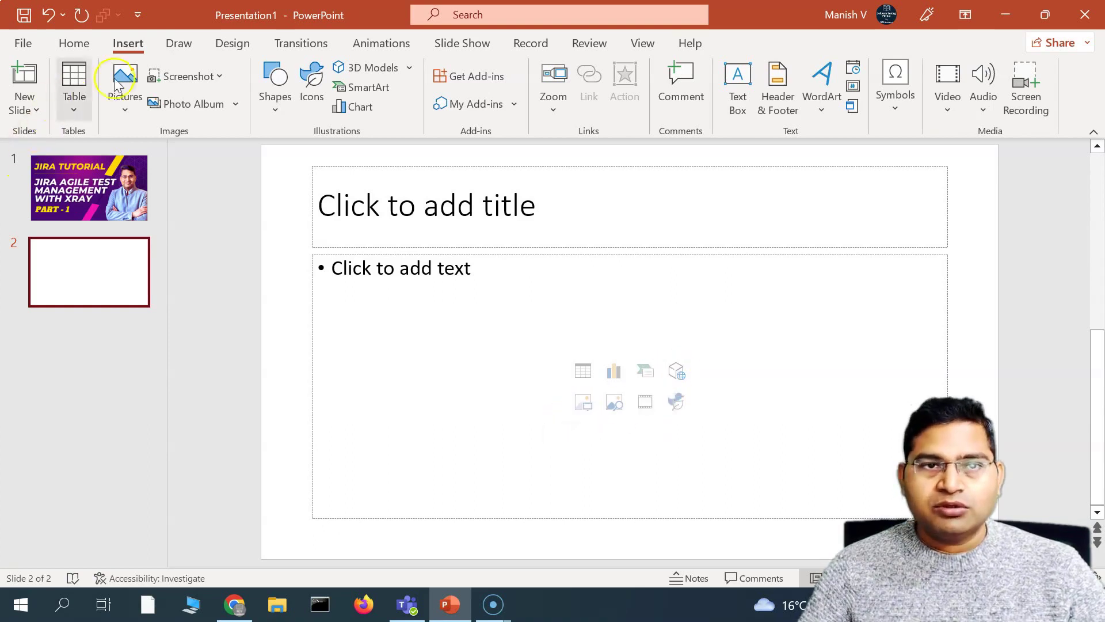
# Try the slide 2 placeholder's picture browser twice without choosing a file, then list picture sources again.
pyautogui.click(131, 113)
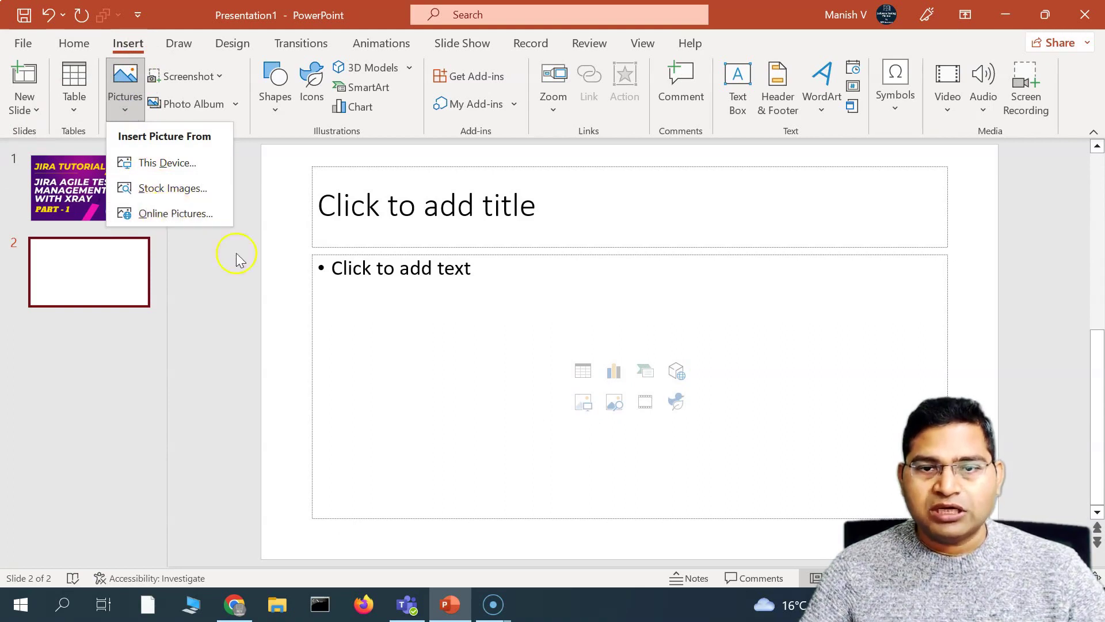
pyautogui.click(583, 406)
pyautogui.click(585, 403)
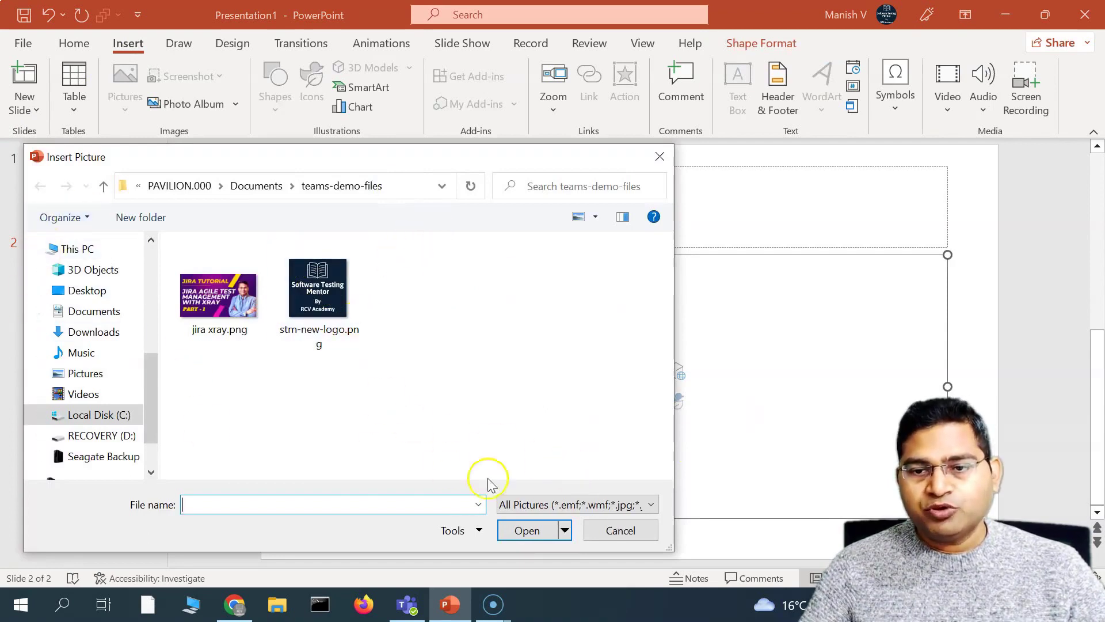
pyautogui.click(620, 530)
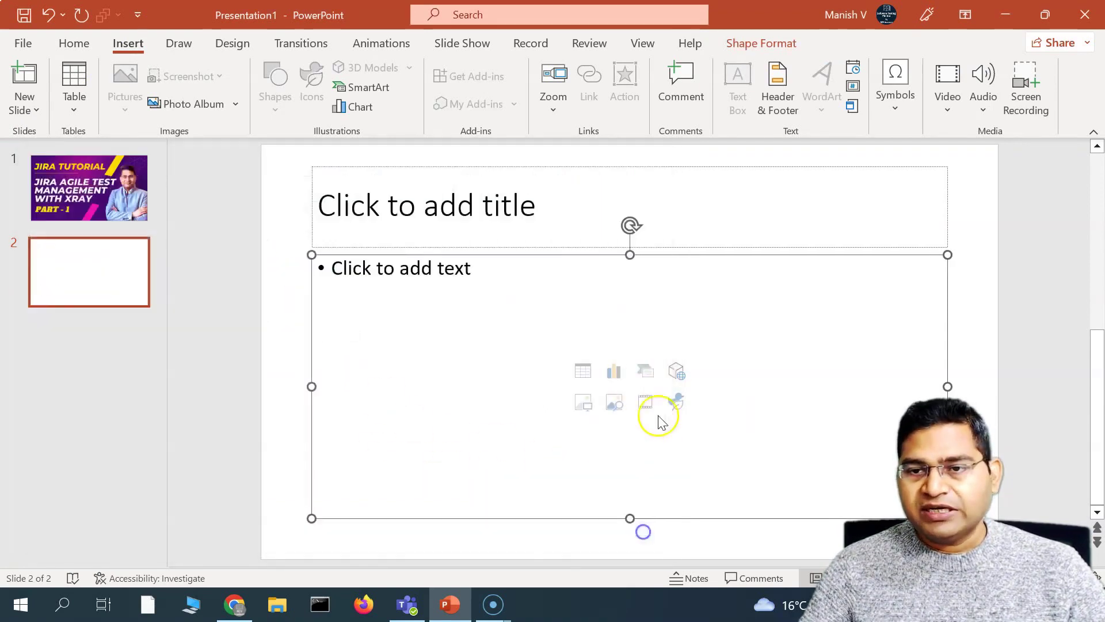
pyautogui.click(584, 404)
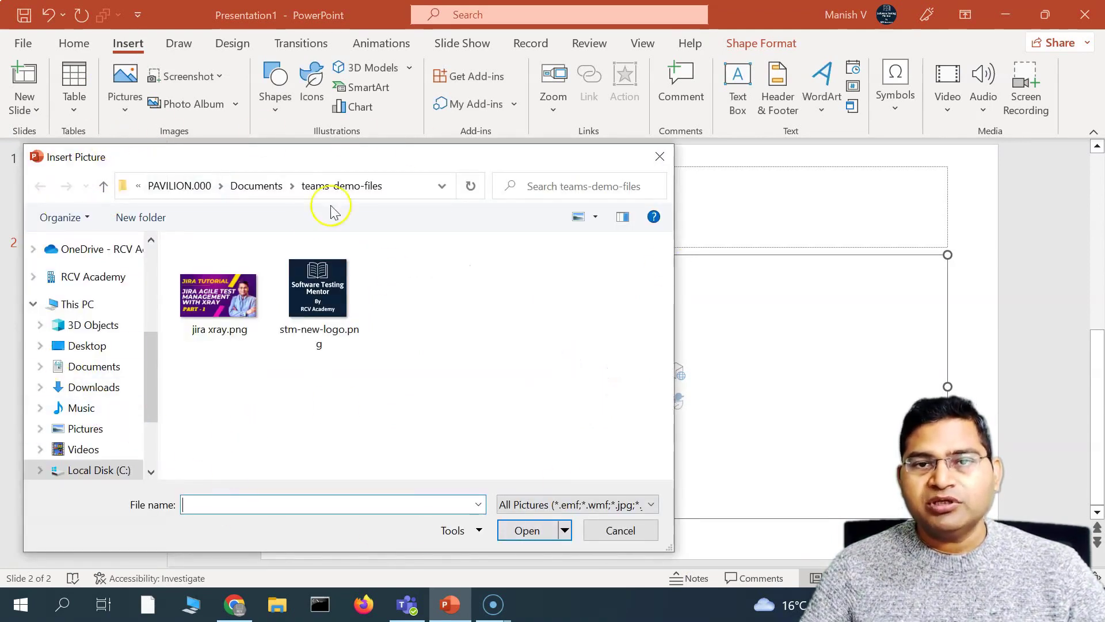
pyautogui.click(640, 536)
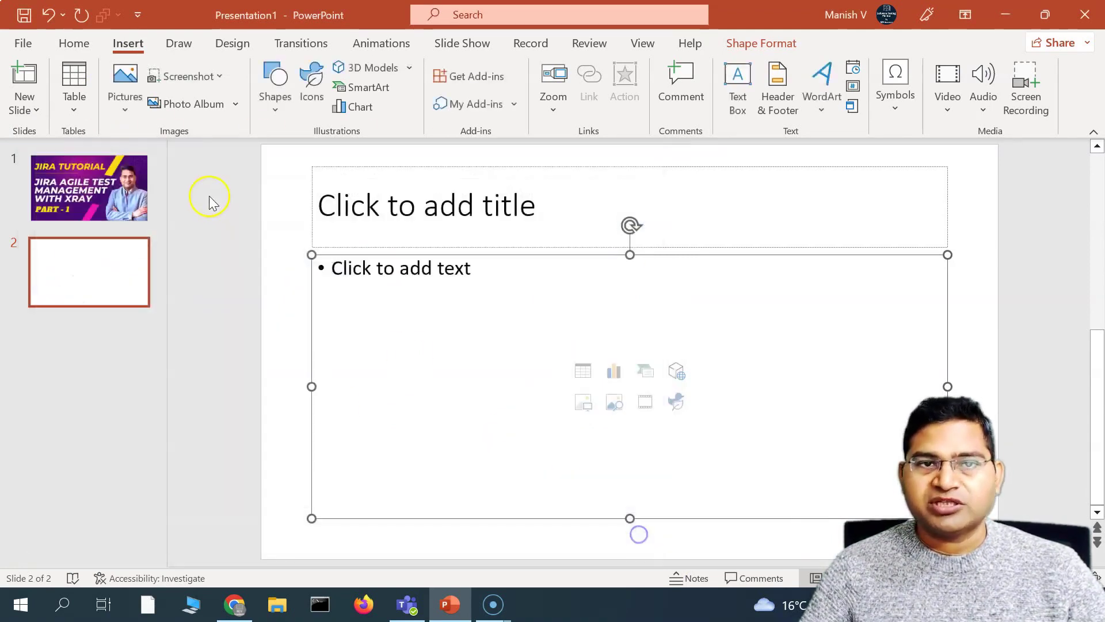
pyautogui.click(124, 109)
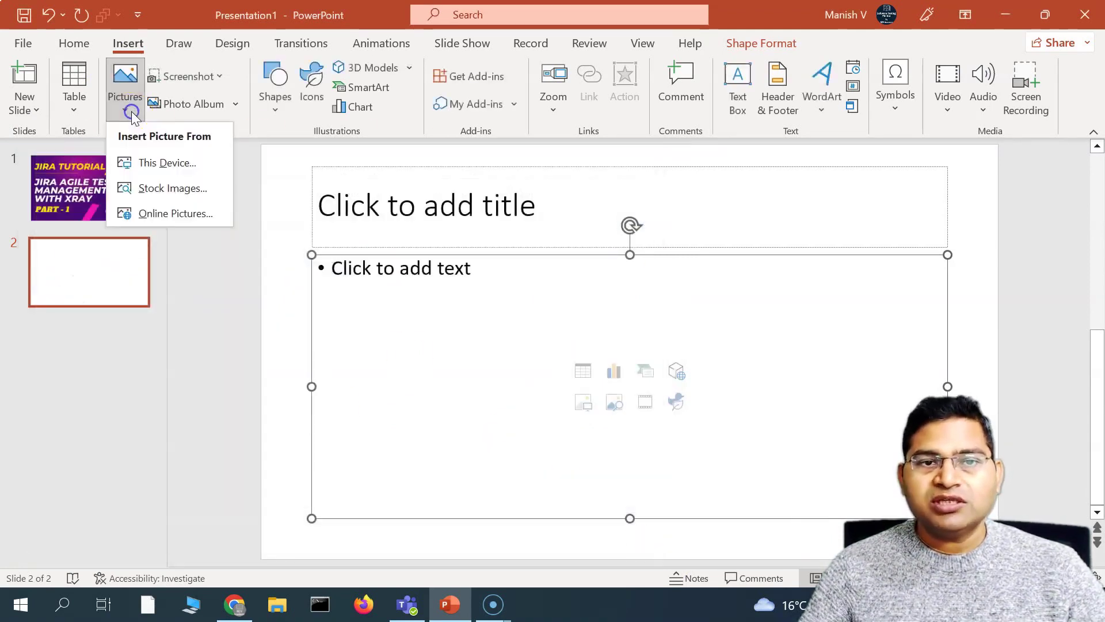
# Search stock images for 'nature' and insert the hummingbird-at-pink-flower photo onto slide 2.
pyautogui.click(143, 192)
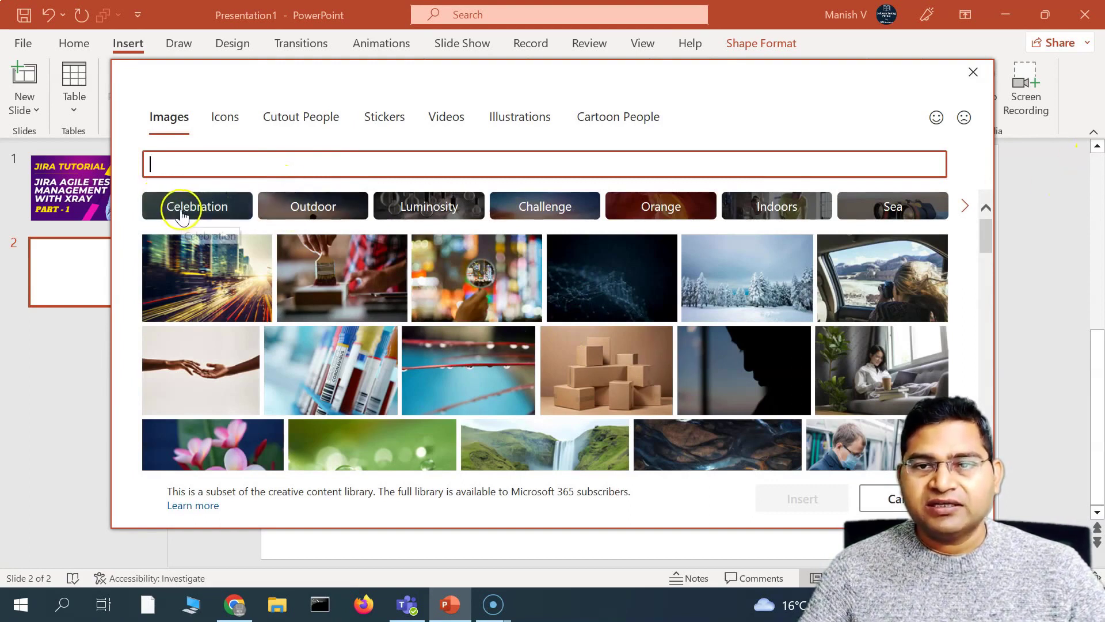
pyautogui.click(963, 209)
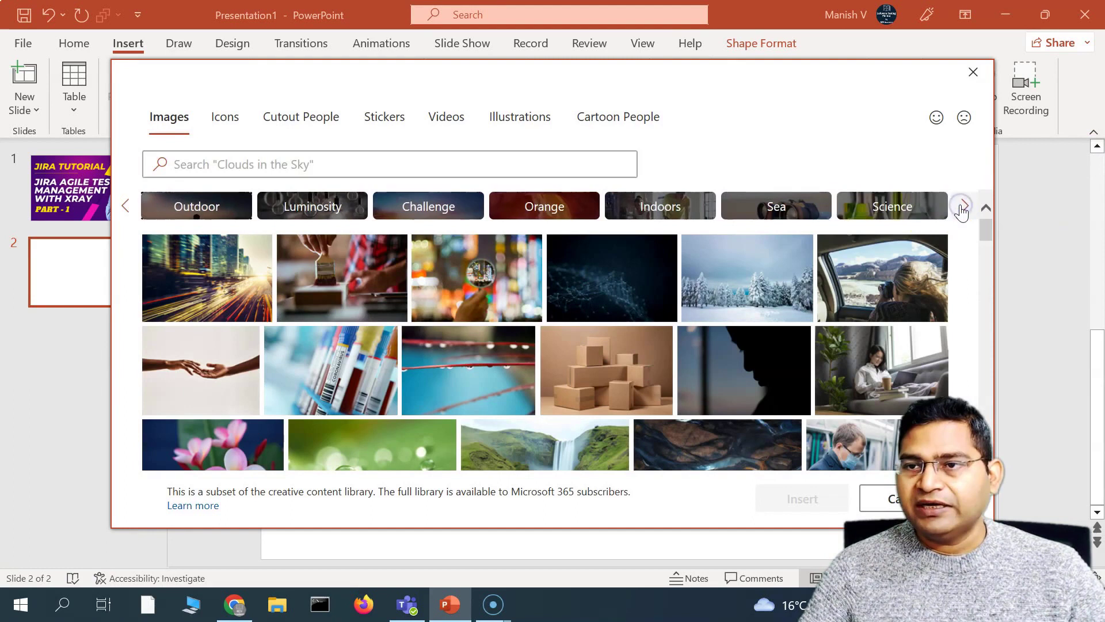
pyautogui.click(963, 208)
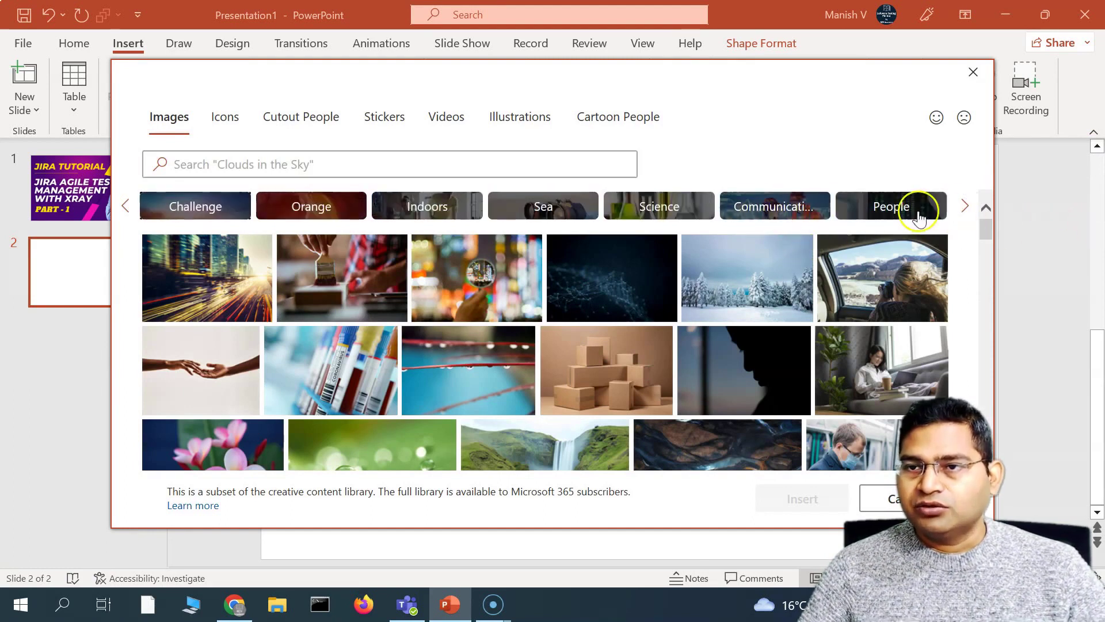
pyautogui.click(963, 207)
pyautogui.click(482, 165)
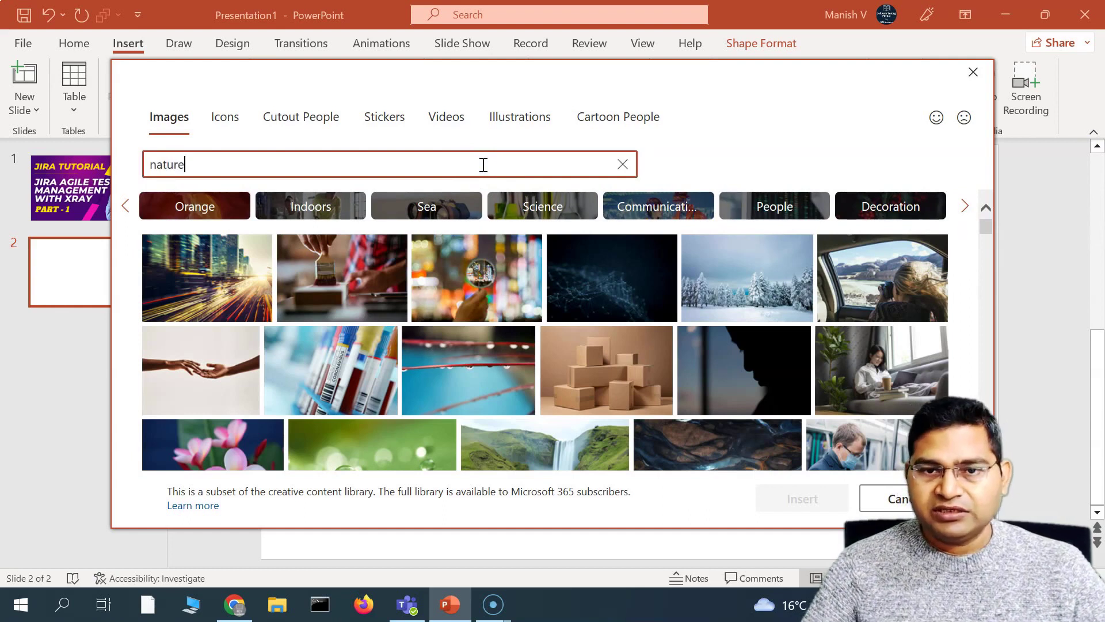
pyautogui.press('Return')
pyautogui.click(592, 239)
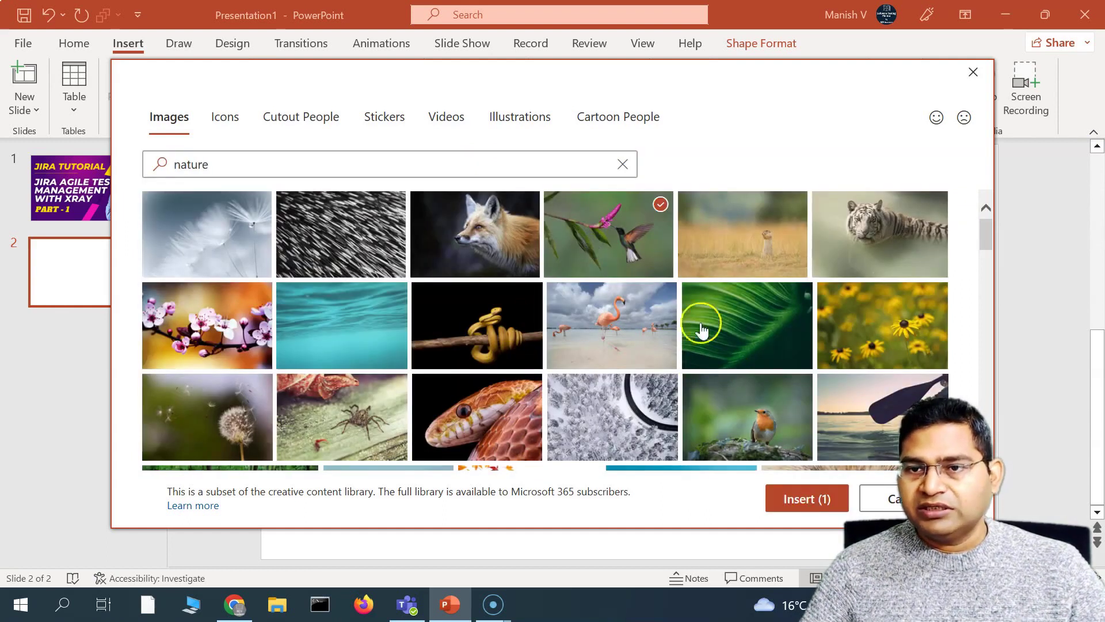
pyautogui.scroll(-10, 506, 389)
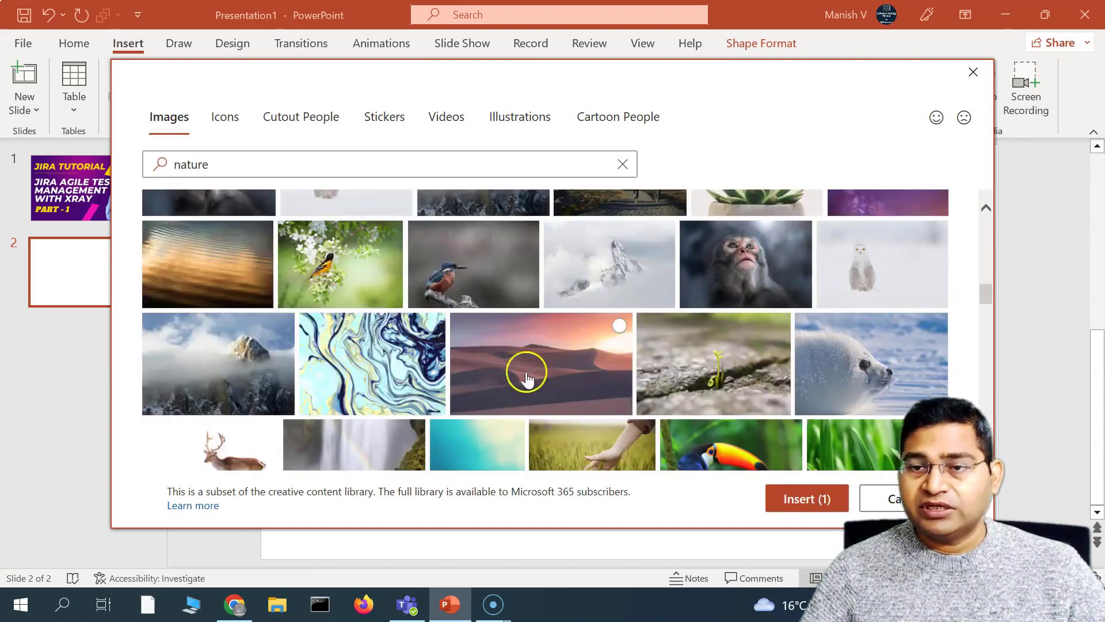
pyautogui.scroll(-5, 388, 395)
pyautogui.scroll(-5, 414, 364)
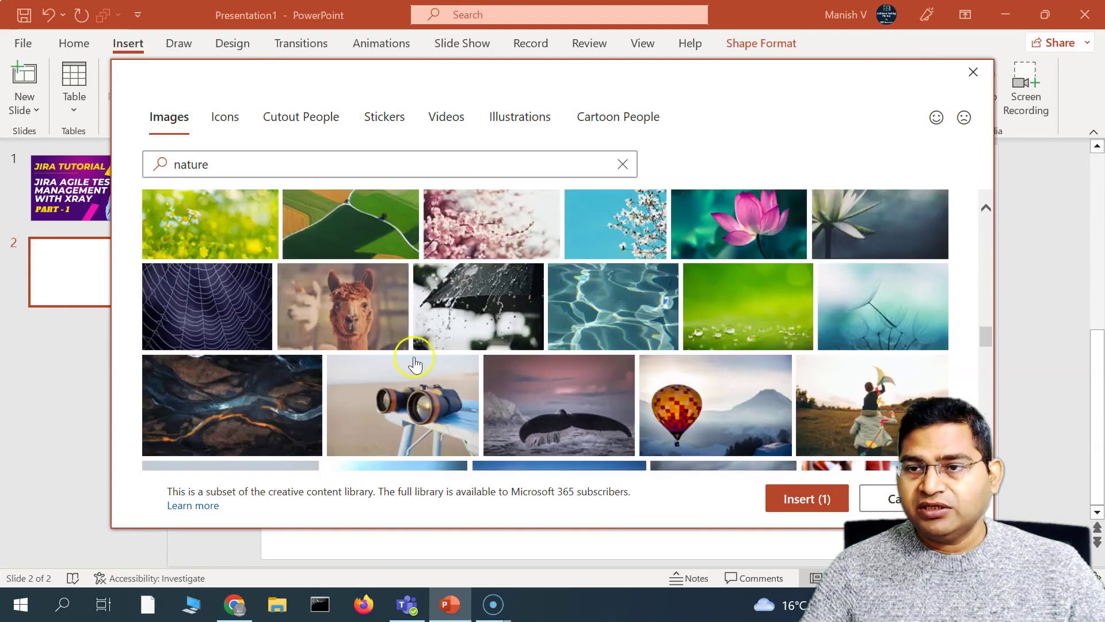
pyautogui.click(807, 506)
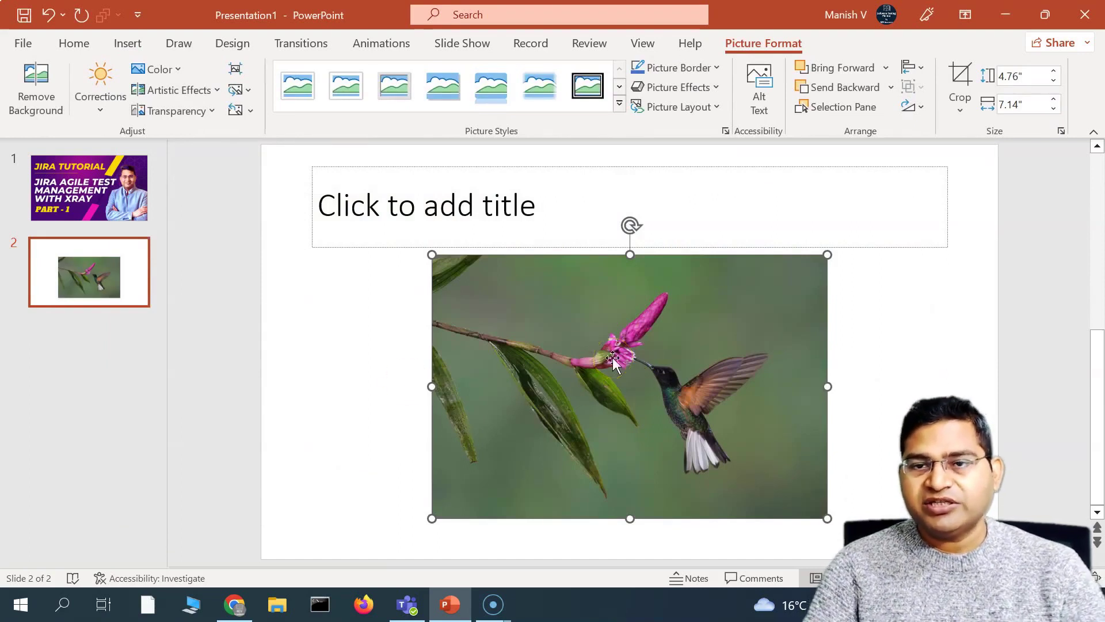
# Delete the empty title placeholder from slide 2.
pyautogui.click(689, 199)
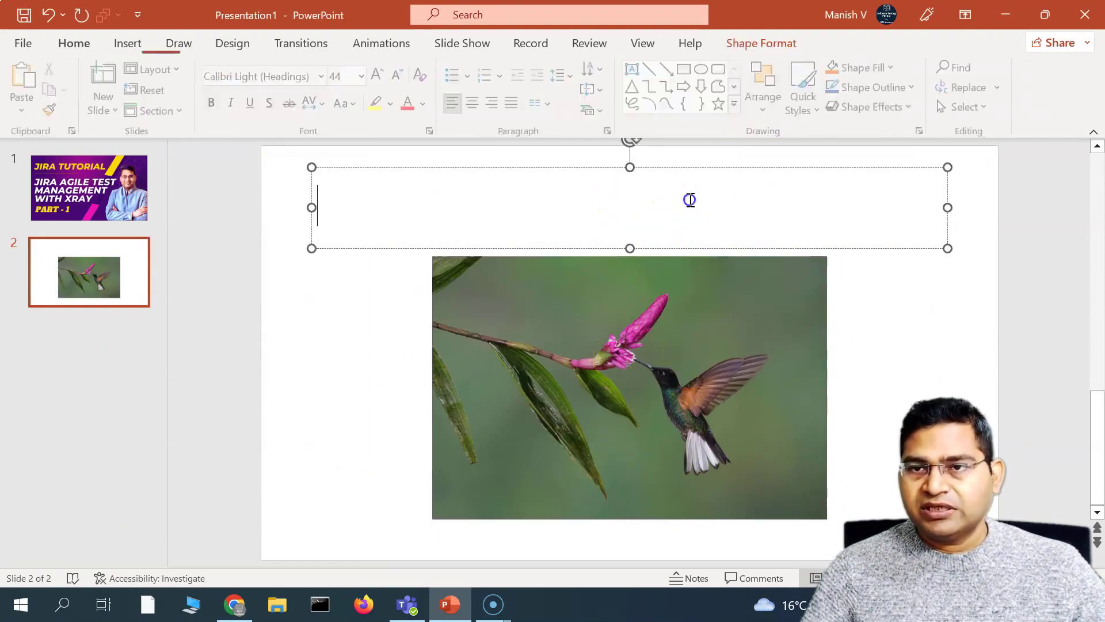
pyautogui.click(657, 168)
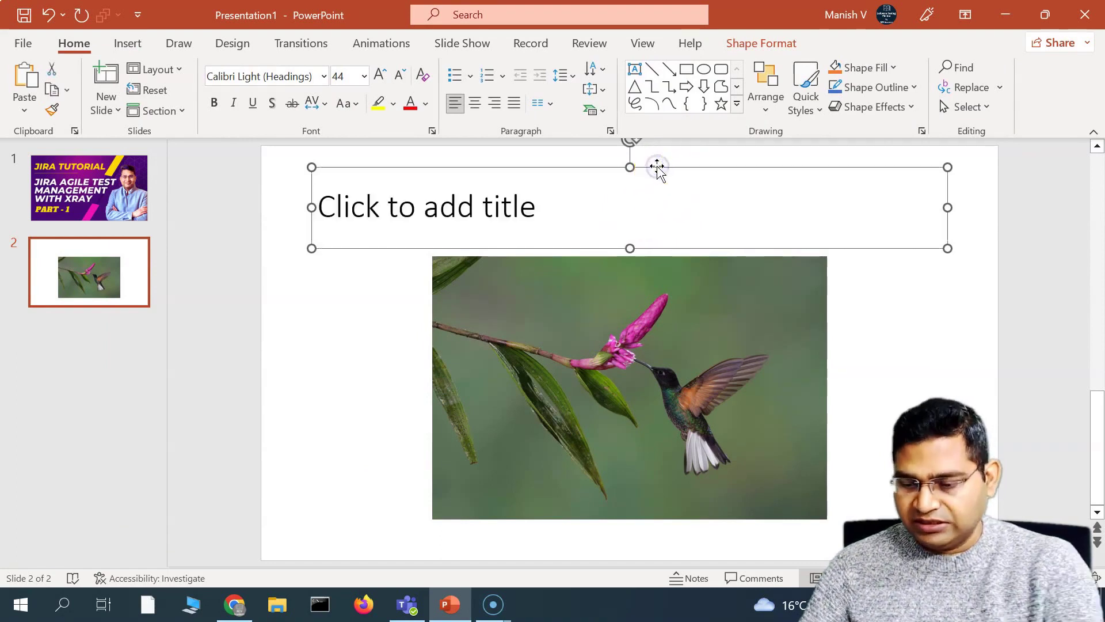
pyautogui.press('Delete')
# Enlarge the hummingbird picture to 5.82" by 8.74" and centre it on the slide.
pyautogui.moveTo(683, 408); pyautogui.dragTo(582, 349)
pyautogui.moveTo(764, 459); pyautogui.dragTo(765, 459)
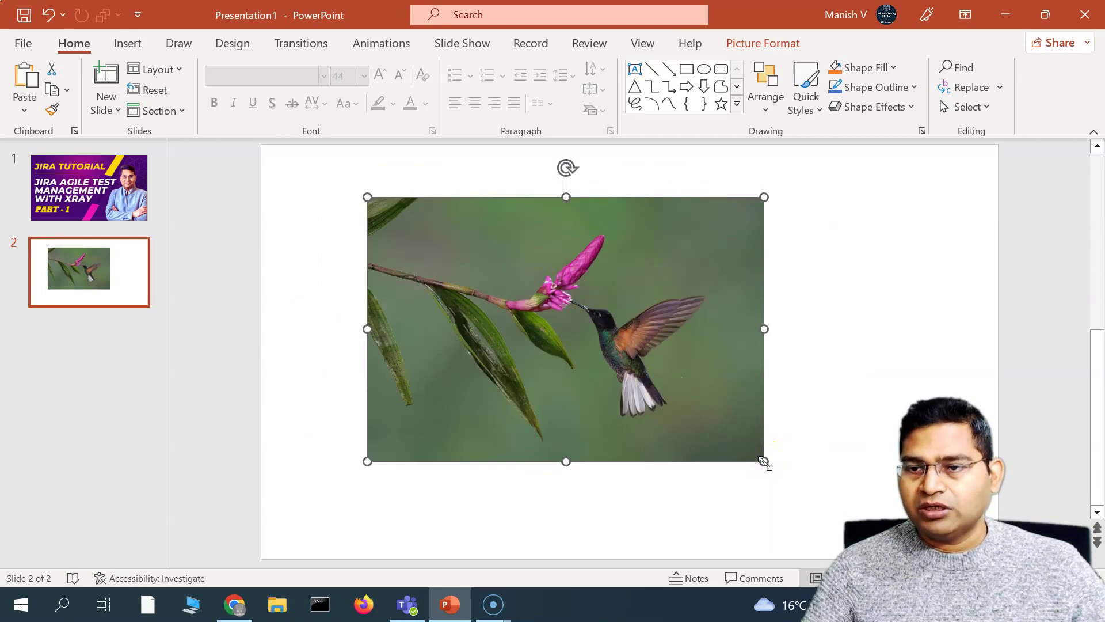
pyautogui.moveTo(765, 463); pyautogui.dragTo(851, 520)
pyautogui.moveTo(589, 299); pyautogui.dragTo(616, 292)
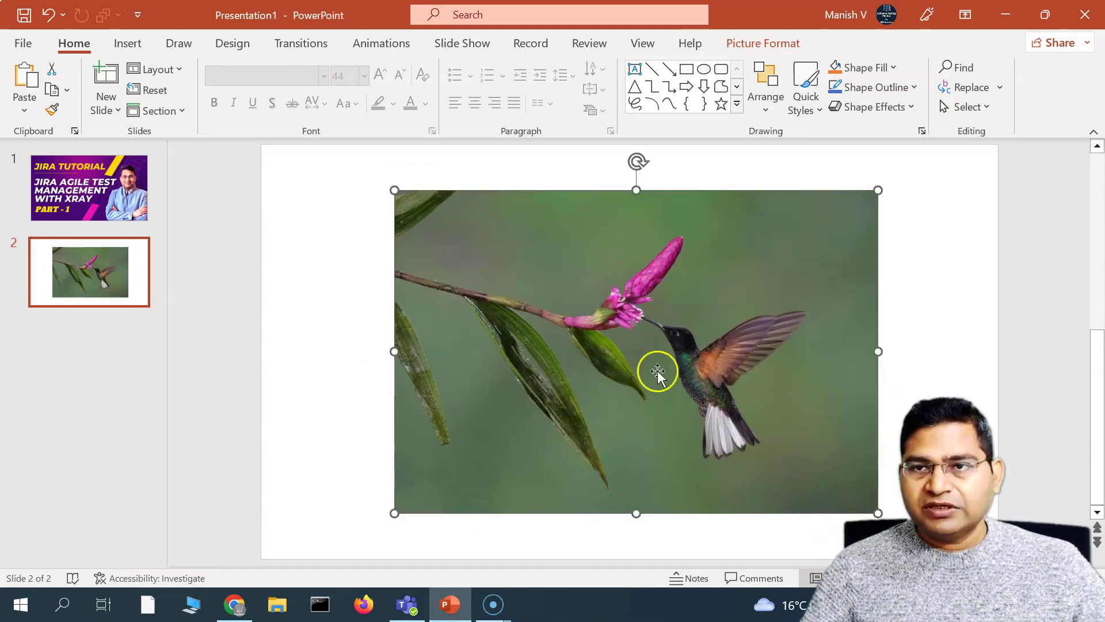
pyautogui.press('pageup')
pyautogui.moveTo(260, 141); pyautogui.dragTo(424, 242)
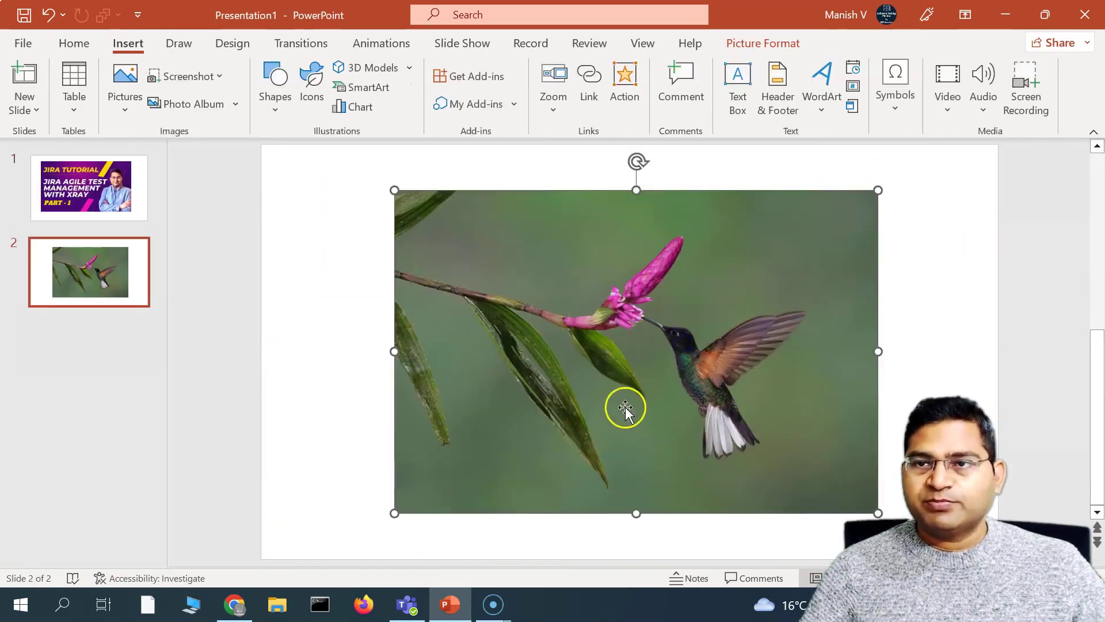
pyautogui.click(782, 44)
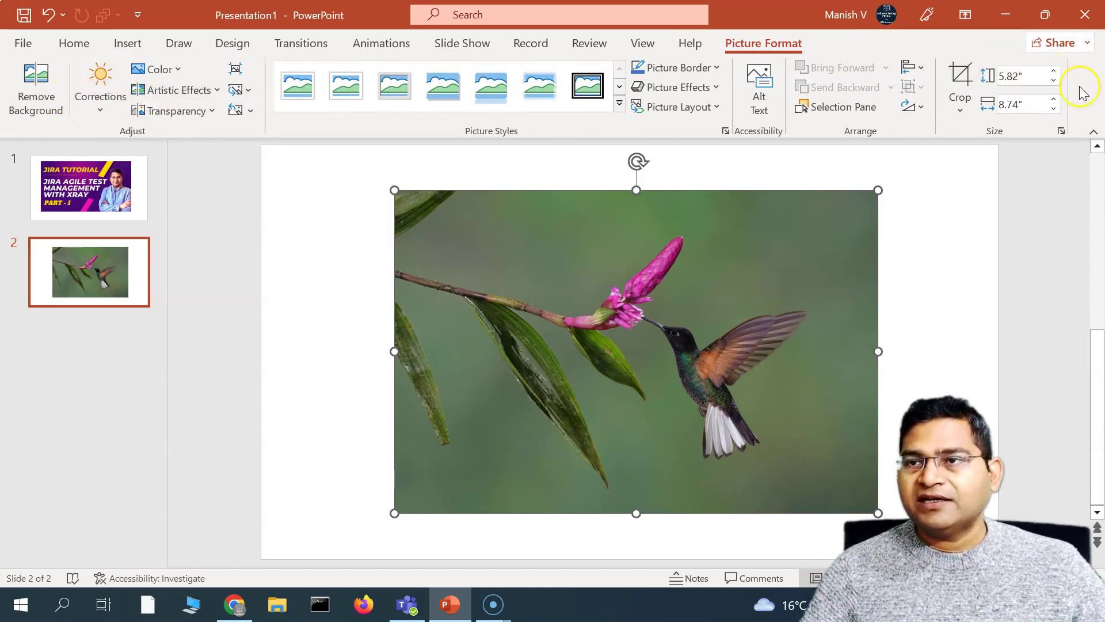
# Crop the hummingbird photo to an oval, narrow it to a 5.82" by 6.29" circle, and centre it.
pyautogui.click(957, 112)
pyautogui.press('Escape')
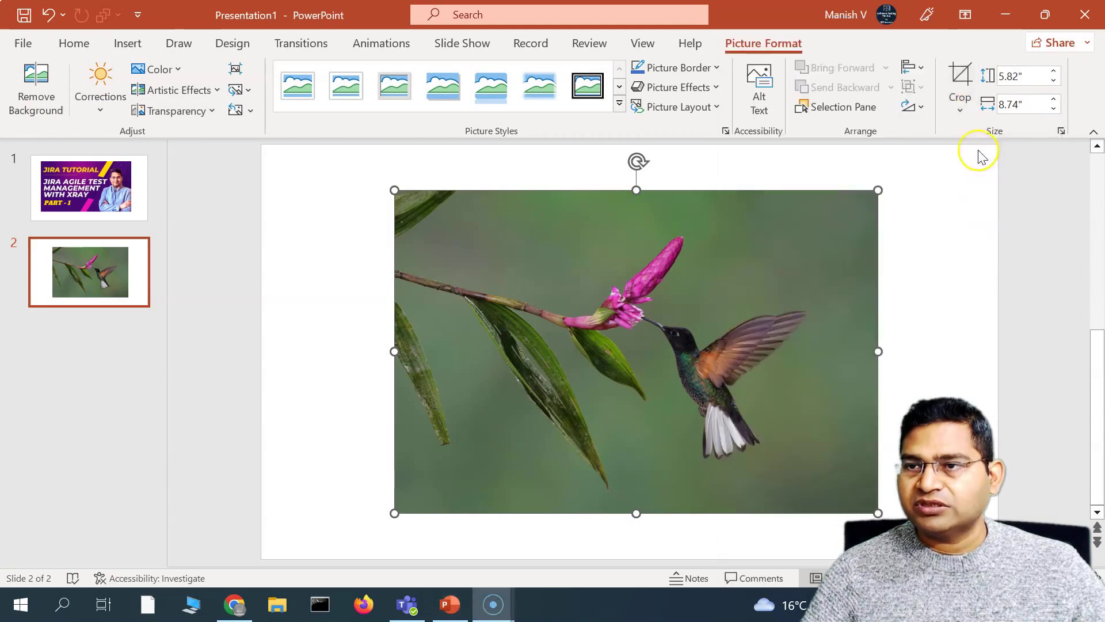
pyautogui.click(960, 112)
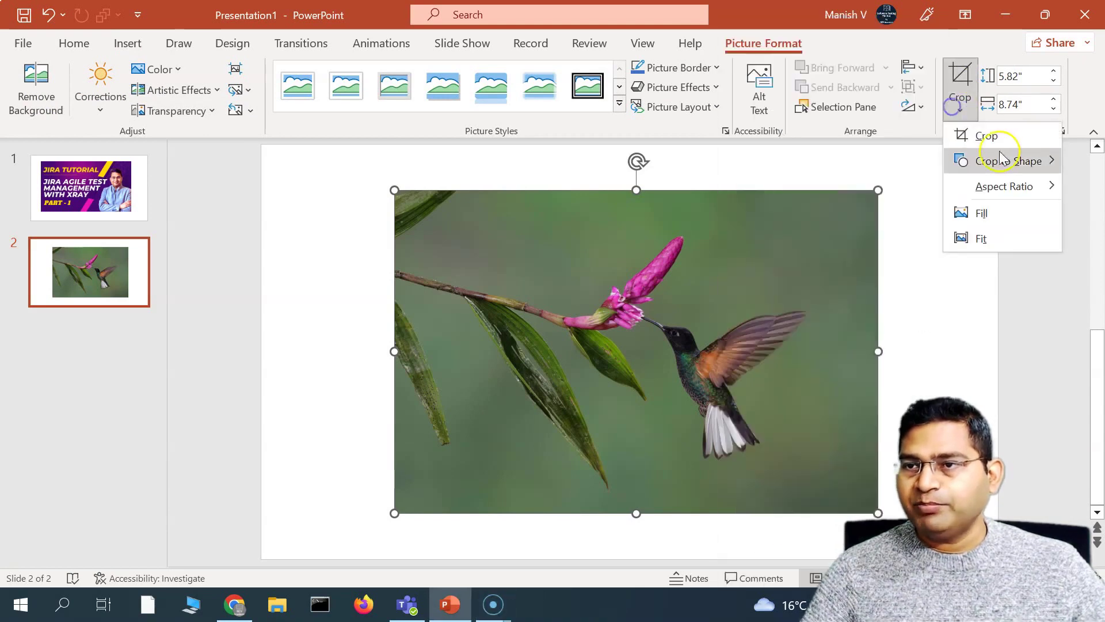
pyautogui.click(1012, 160)
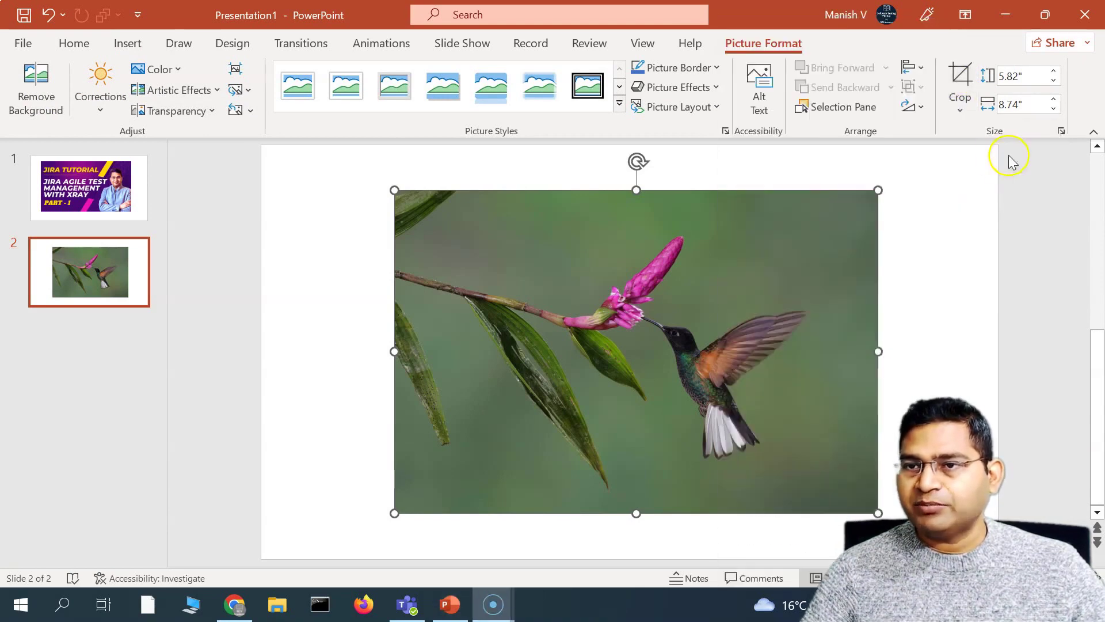
pyautogui.click(961, 110)
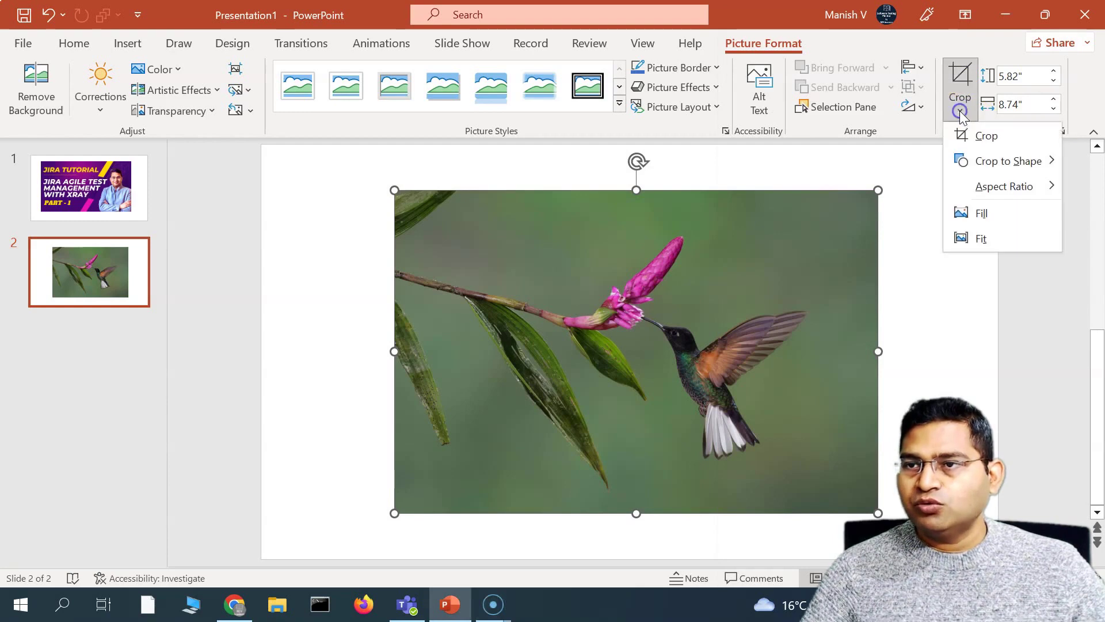
pyautogui.click(963, 162)
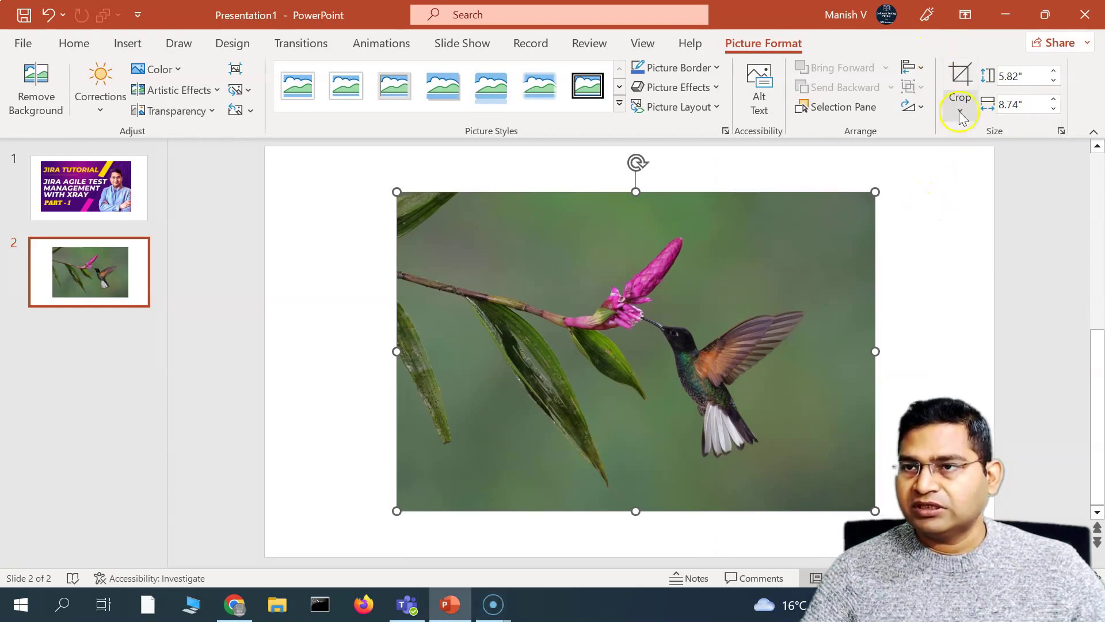
pyautogui.click(961, 110)
pyautogui.moveTo(990, 161)
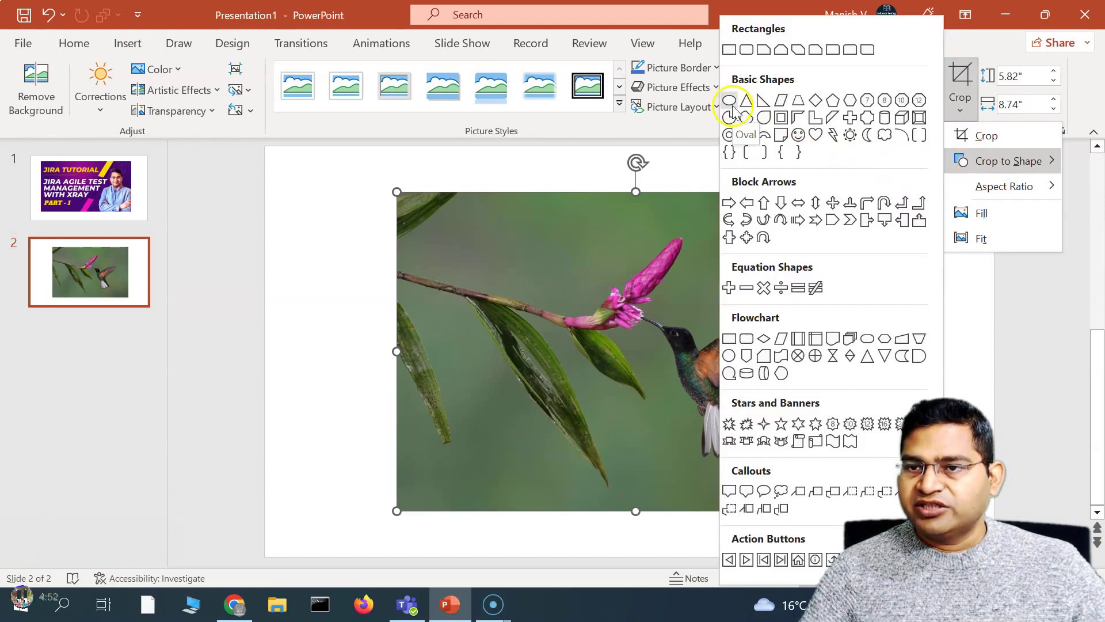
pyautogui.click(729, 357)
pyautogui.moveTo(392, 351); pyautogui.dragTo(531, 351)
pyautogui.moveTo(718, 323); pyautogui.dragTo(682, 322)
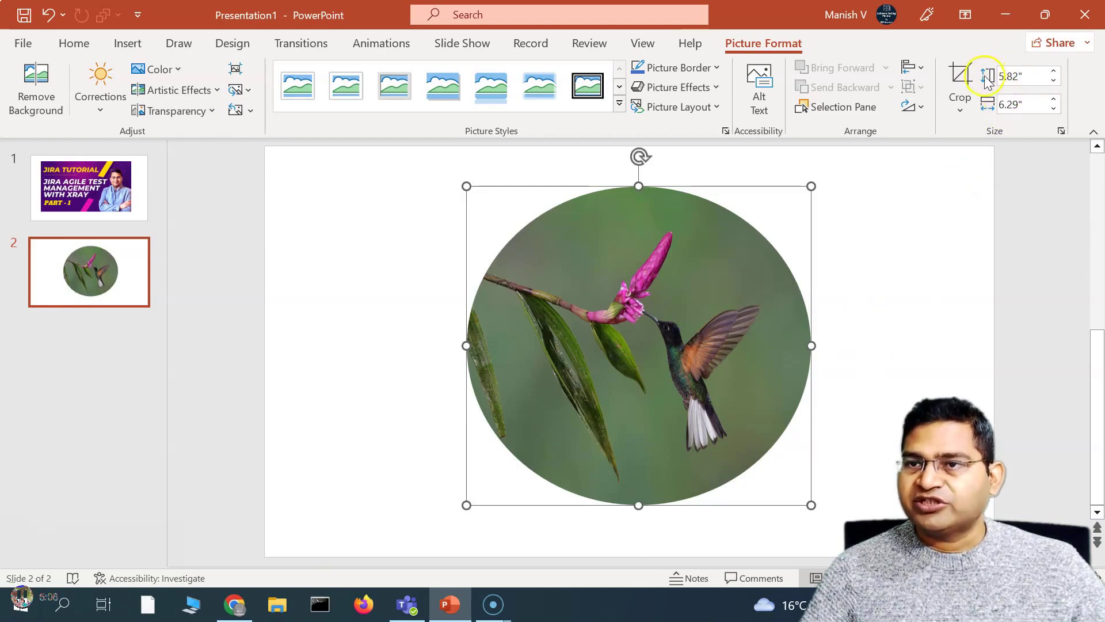
# Review the Rotate and Align options unchanged, then show the Picture Border choices.
pyautogui.click(923, 110)
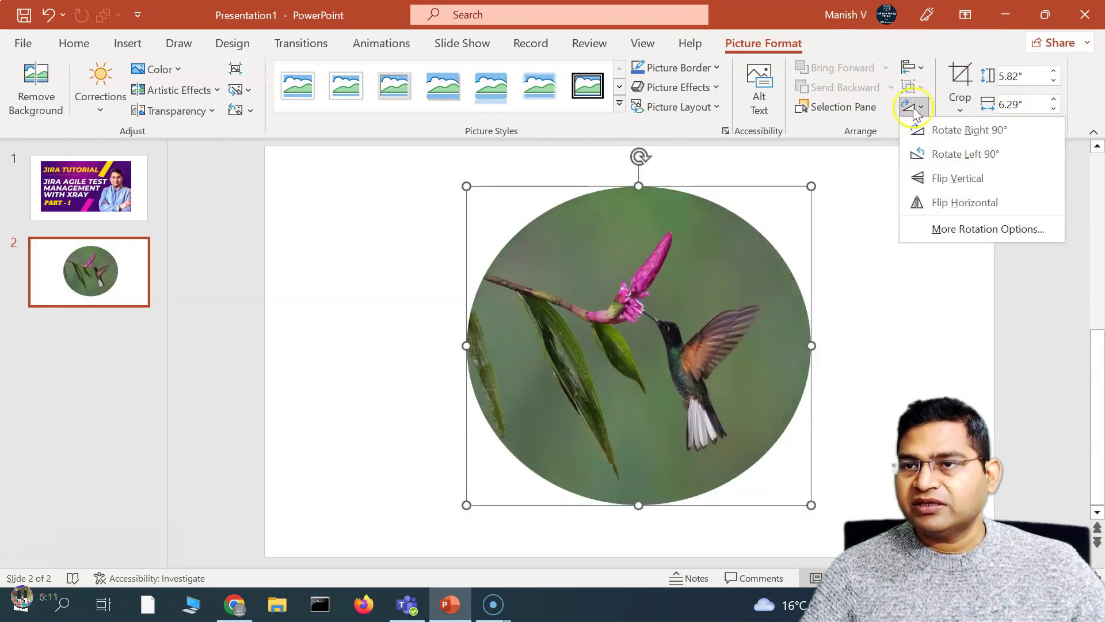
pyautogui.click(919, 67)
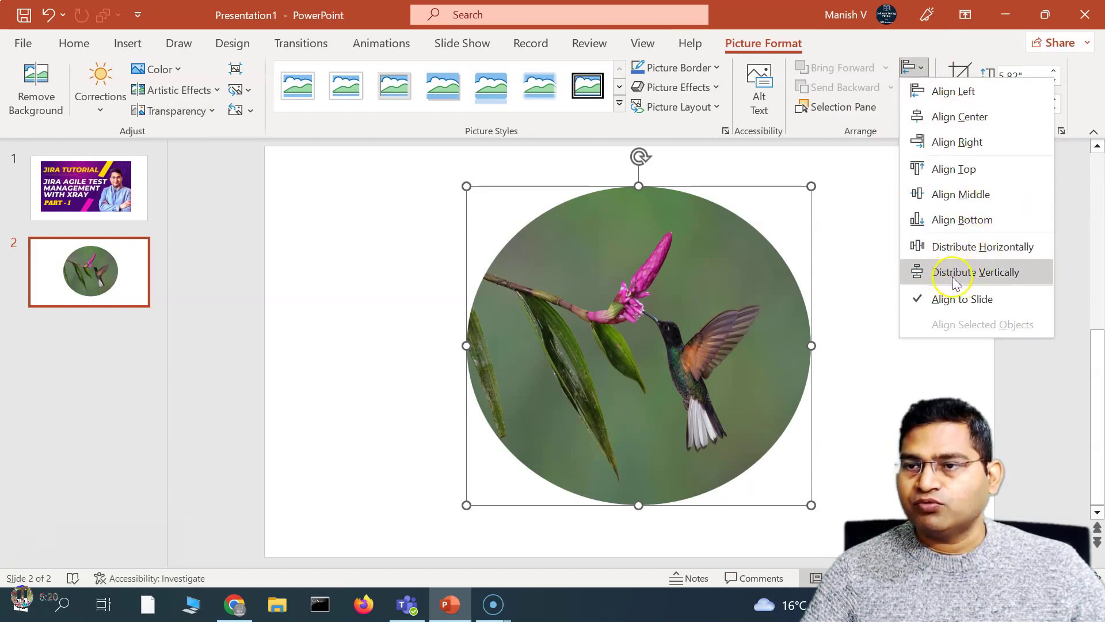
pyautogui.click(960, 300)
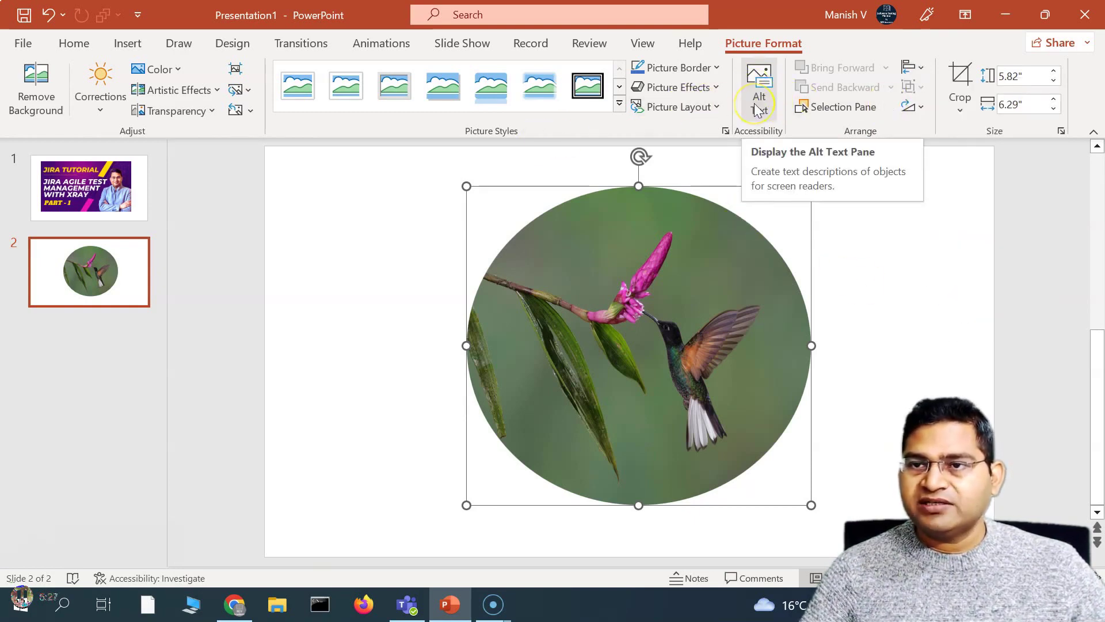
pyautogui.click(717, 69)
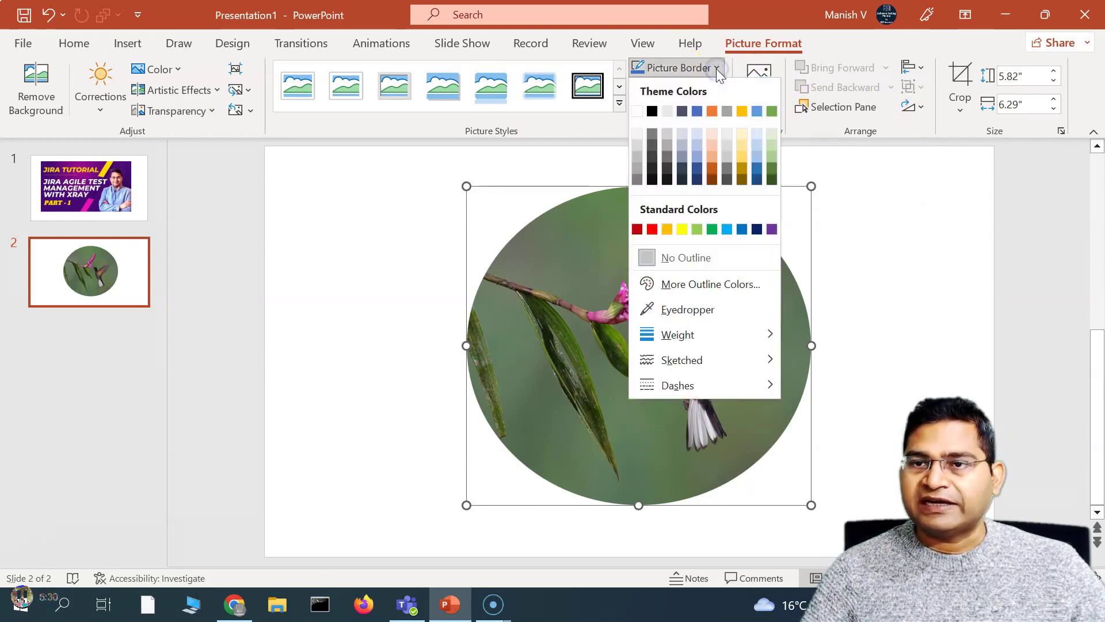
# Give the picture border a 3 pt weight, sketched style and long-dash line.
pyautogui.moveTo(708, 333)
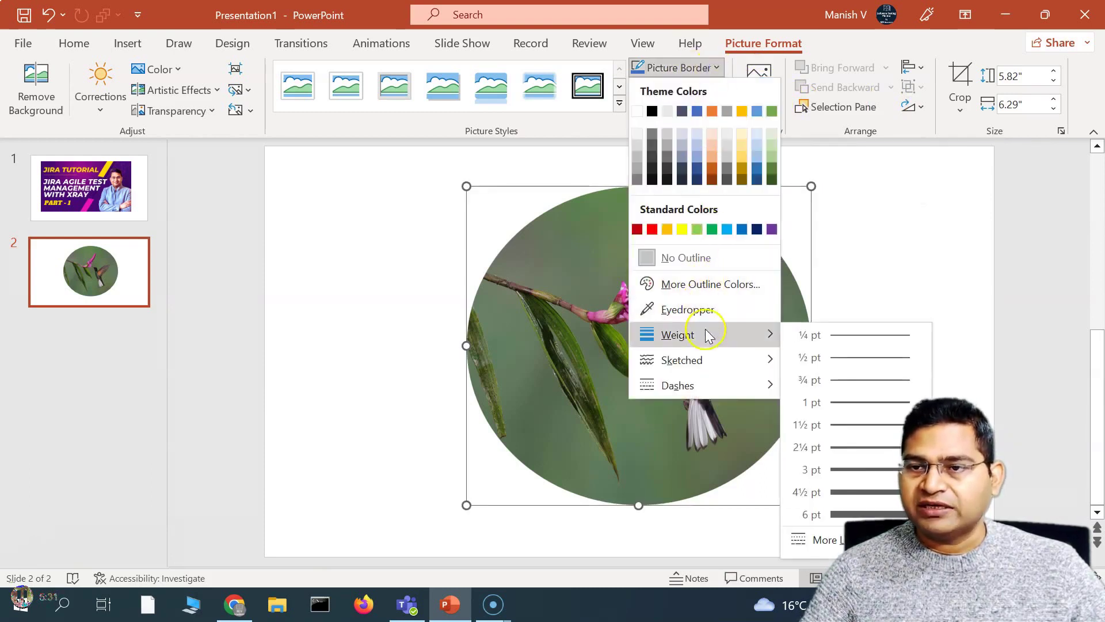
pyautogui.click(881, 478)
pyautogui.click(716, 69)
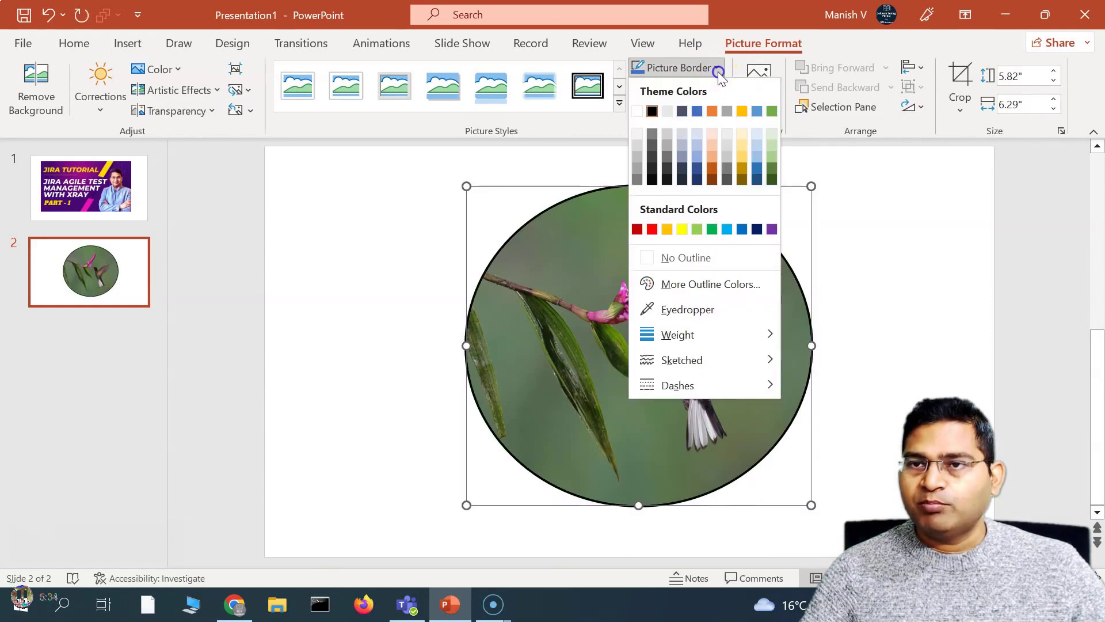
pyautogui.moveTo(698, 363)
pyautogui.click(812, 384)
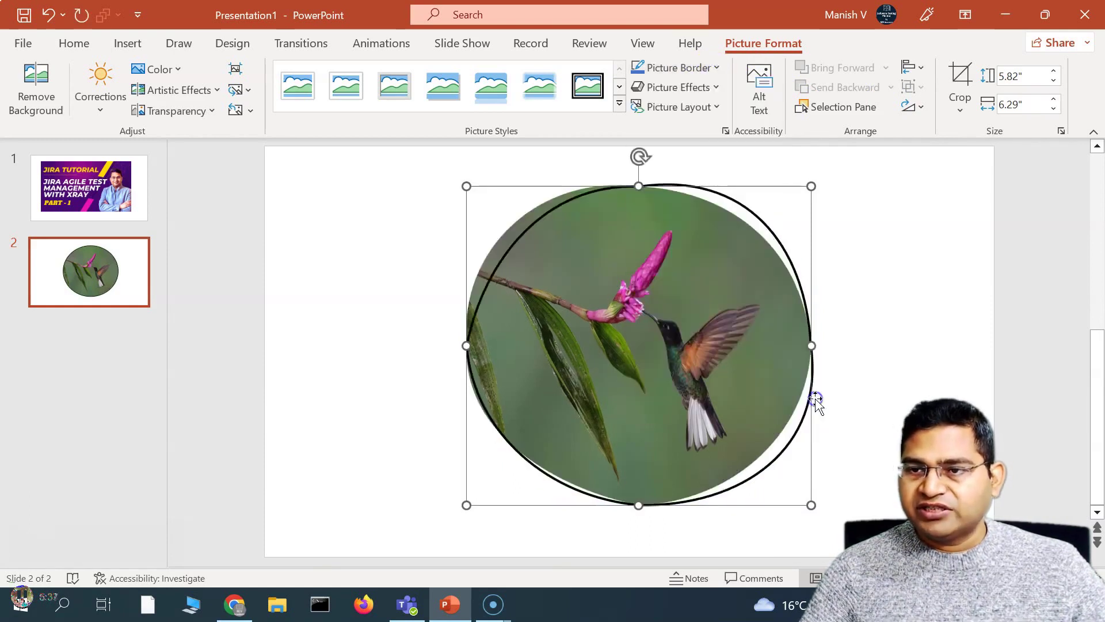
pyautogui.click(709, 68)
pyautogui.moveTo(747, 385)
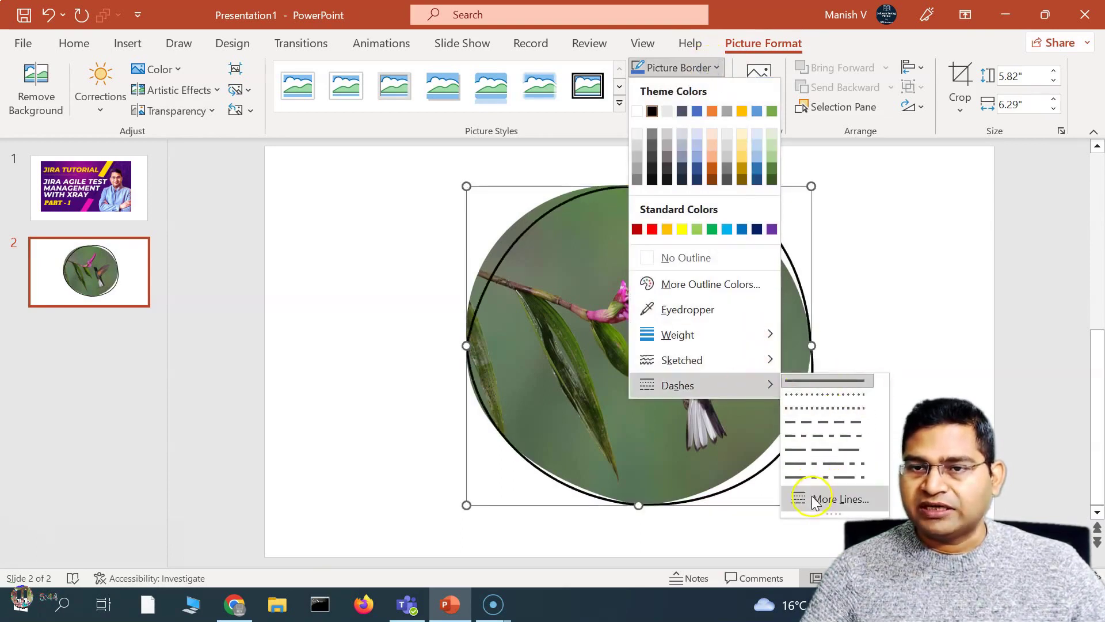
pyautogui.click(824, 450)
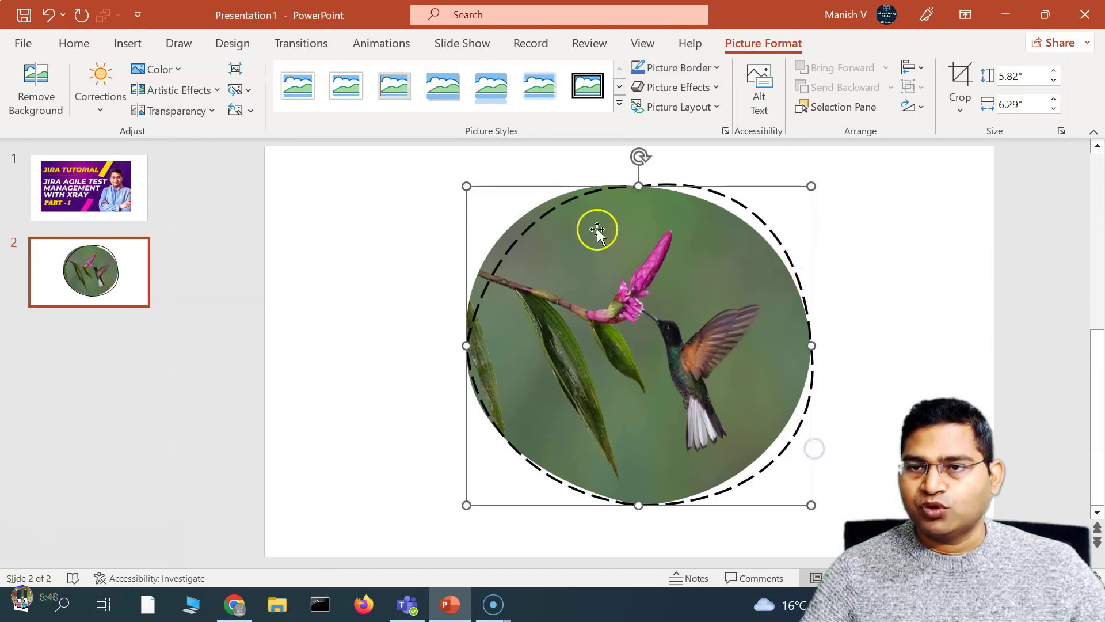
# Apply an outer shadow preset to the circular hummingbird picture.
pyautogui.click(693, 92)
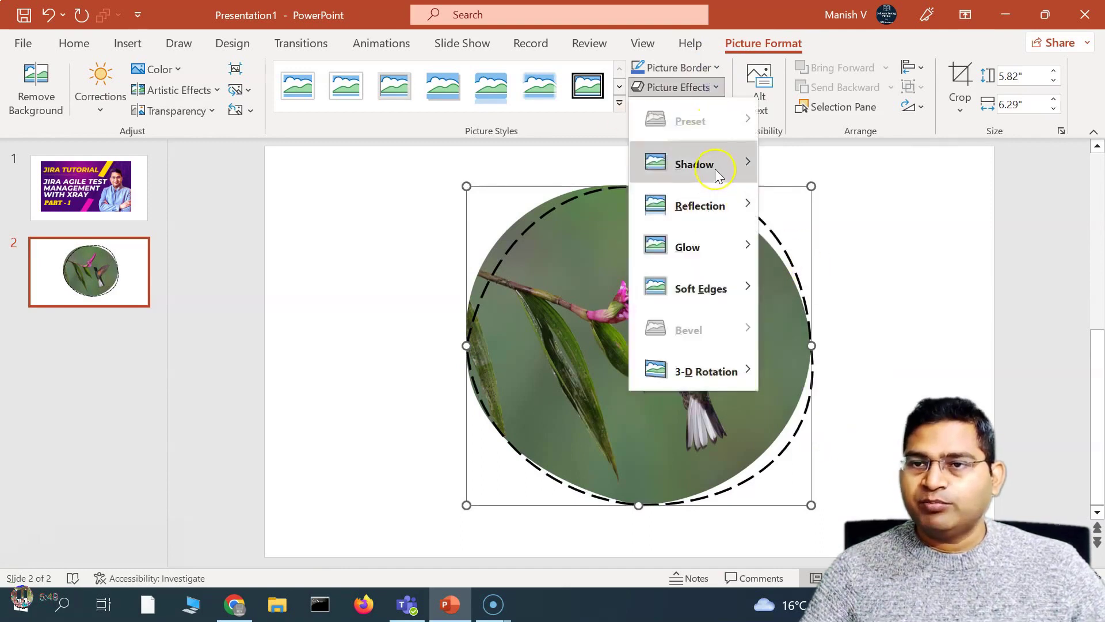
pyautogui.moveTo(718, 176)
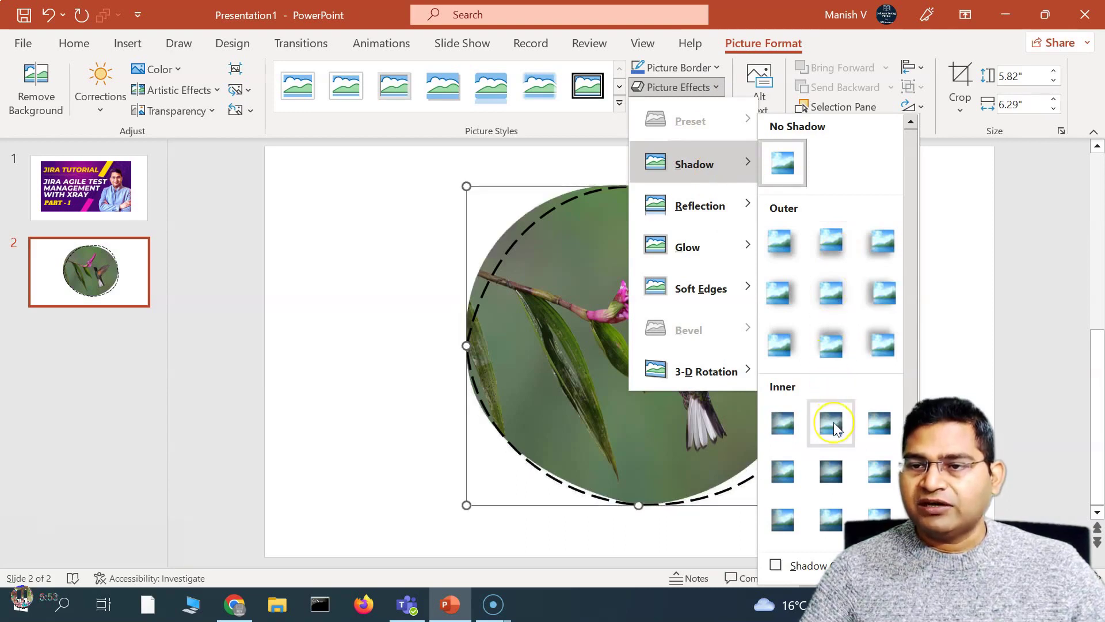
pyautogui.click(772, 346)
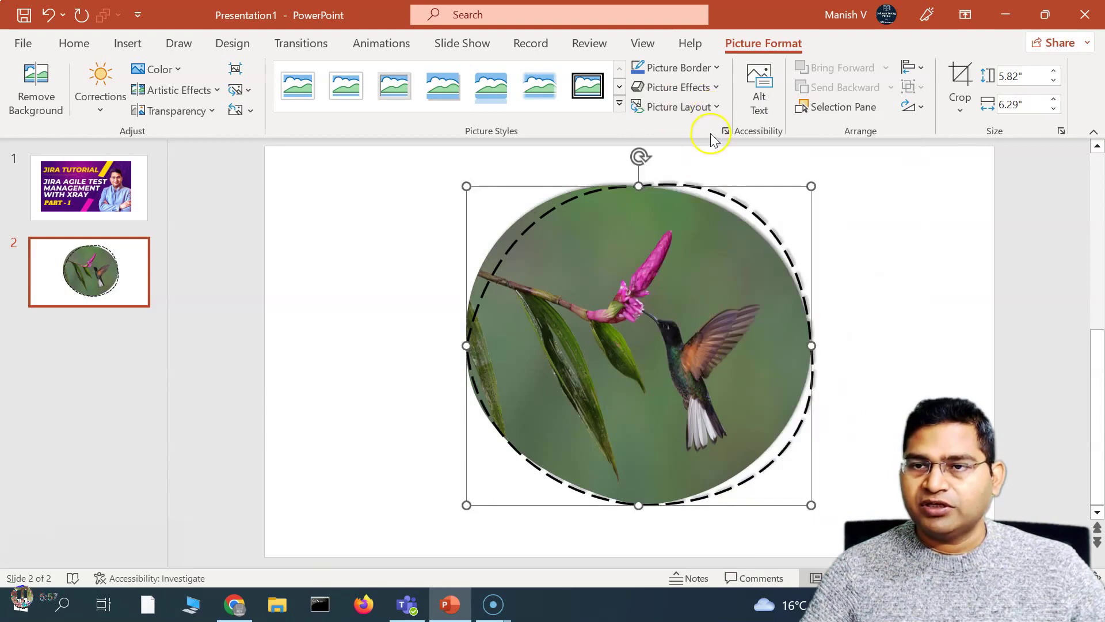
pyautogui.click(717, 107)
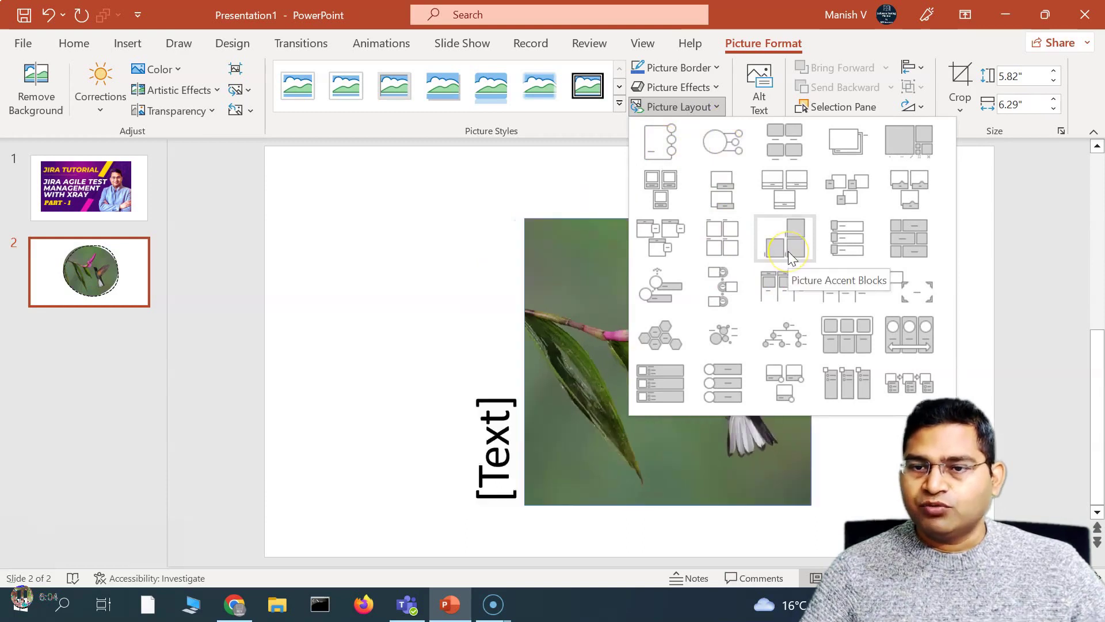
# Convert the hummingbird photo to a Picture Grid SmartArt captioned 'Bird'.
pyautogui.click(722, 252)
pyautogui.click(558, 225)
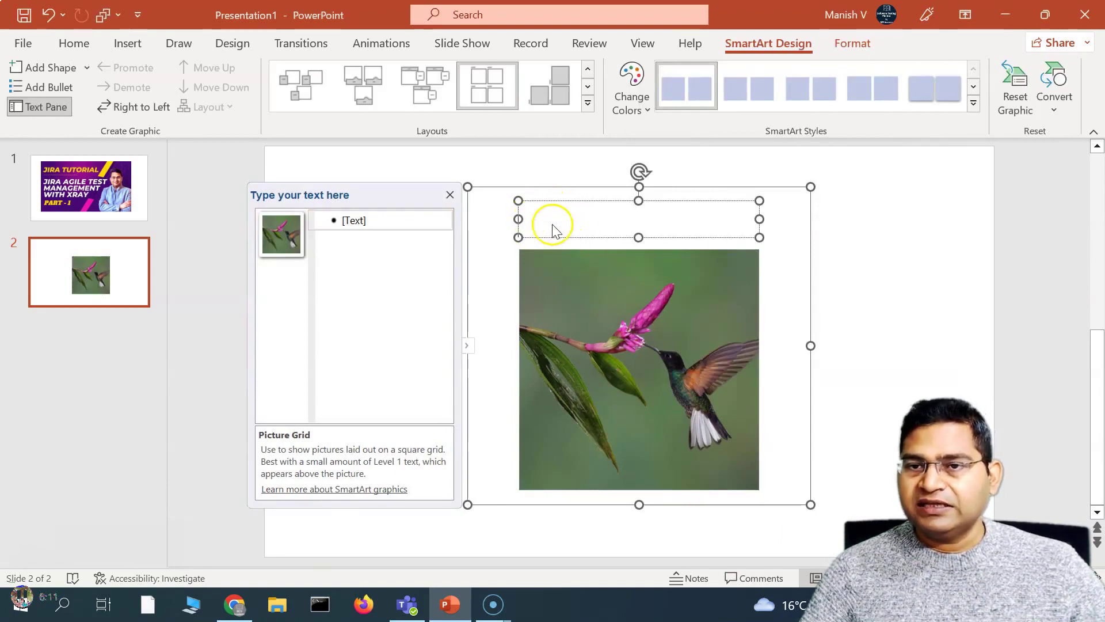
pyautogui.click(370, 219)
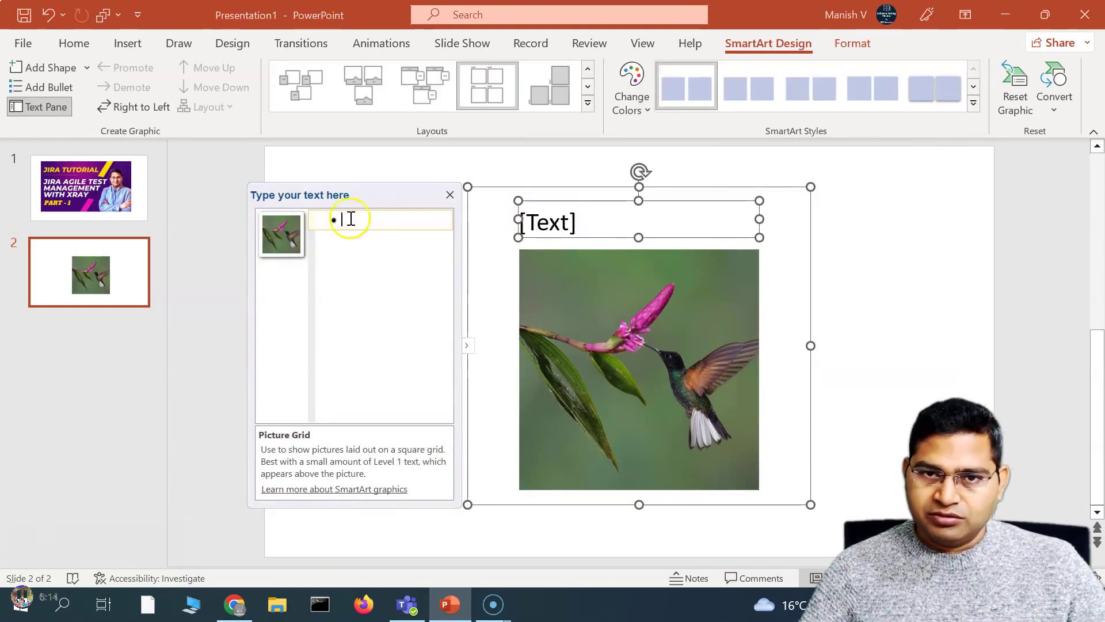
pyautogui.write('Bird')
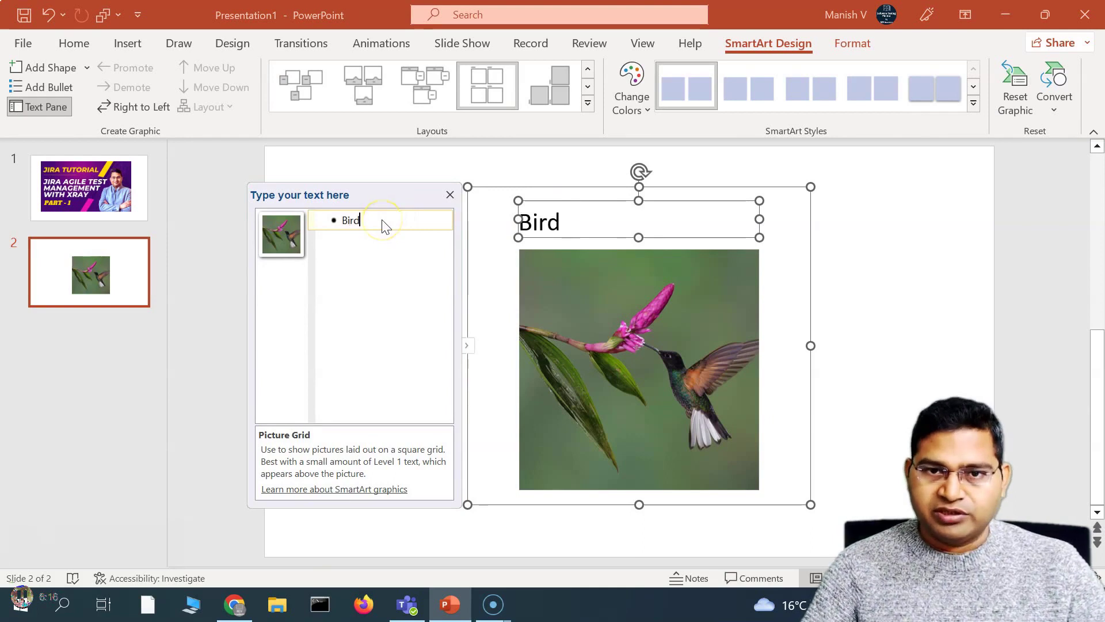
pyautogui.click(607, 314)
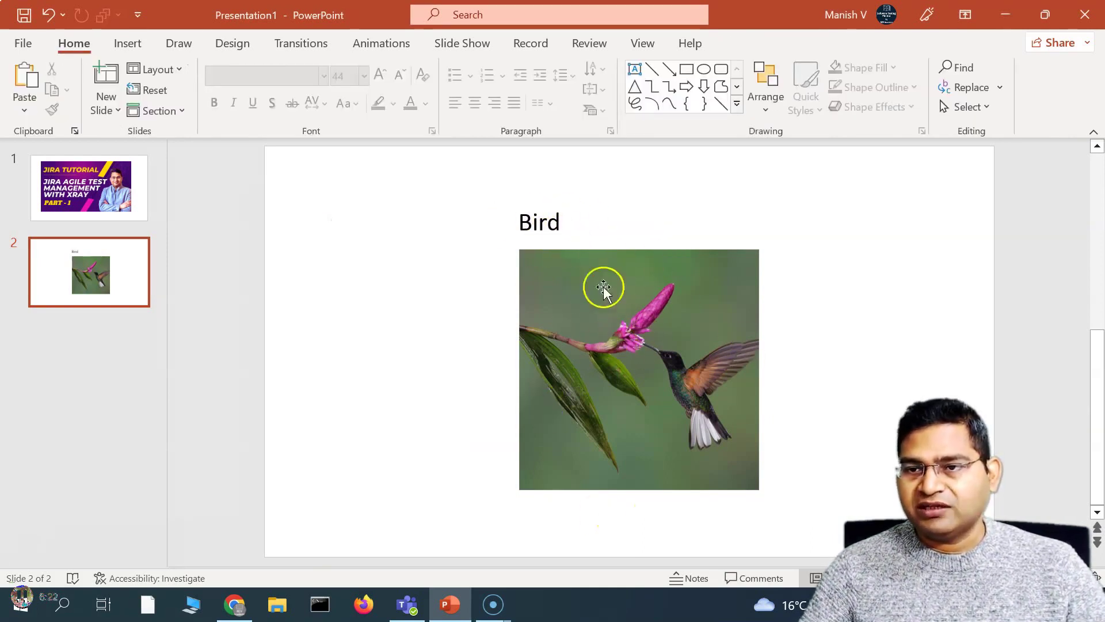
# Apply the Light Screen artistic effect to the bird picture.
pyautogui.click(662, 309)
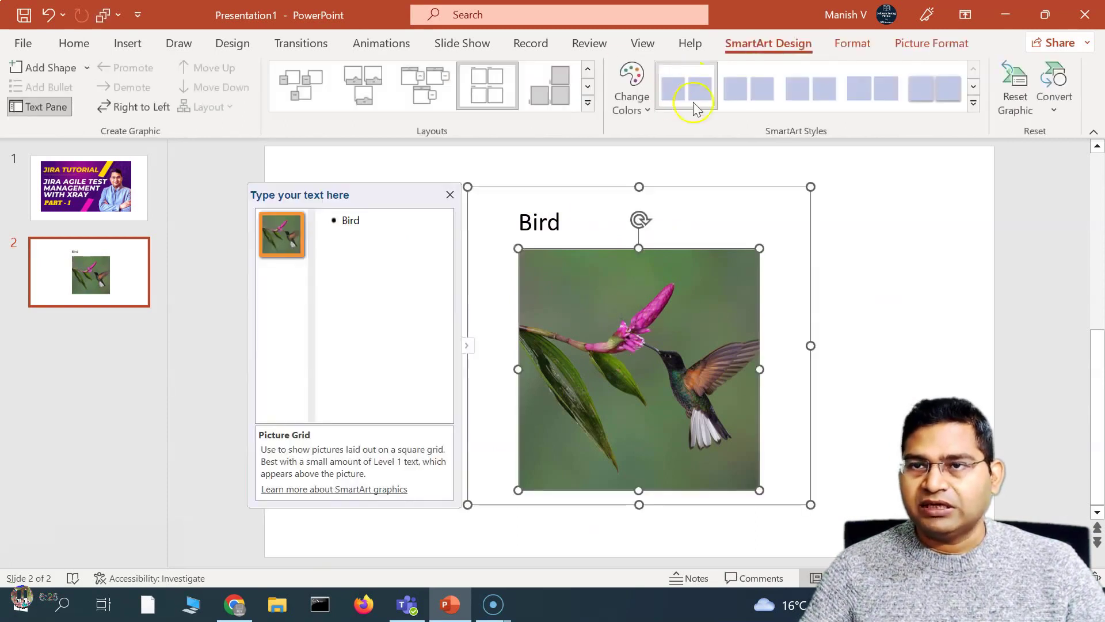
pyautogui.click(931, 49)
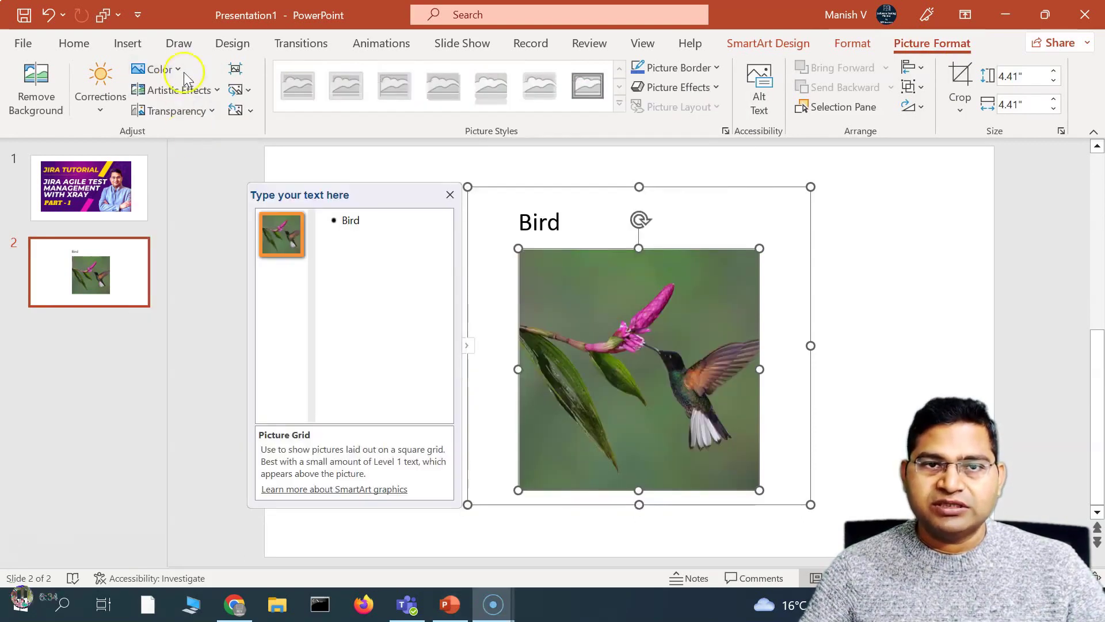
pyautogui.click(183, 70)
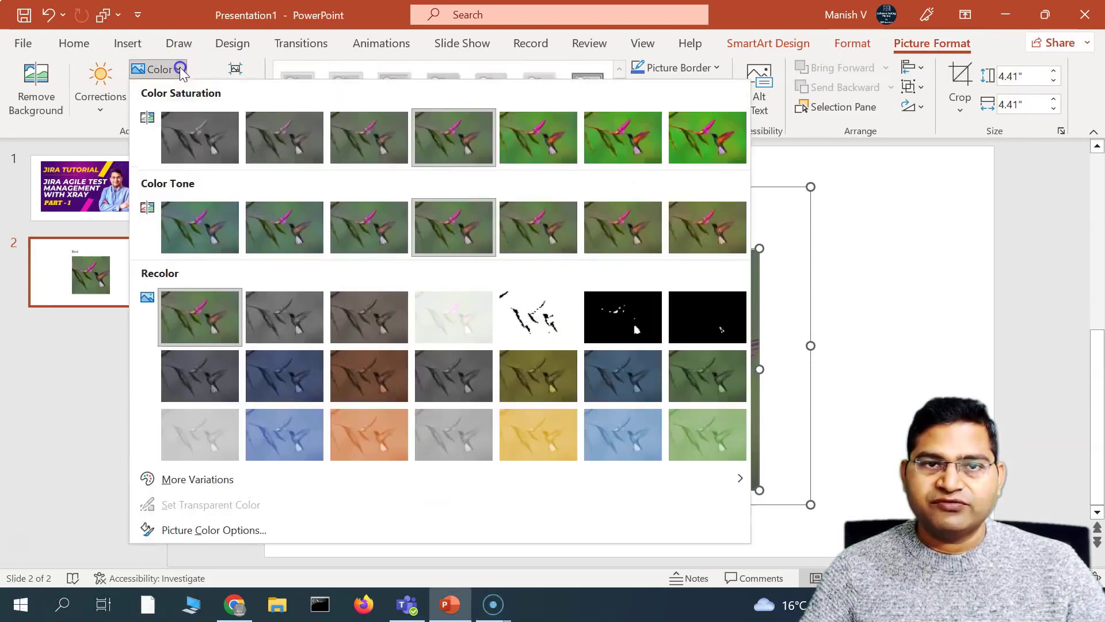
pyautogui.click(188, 94)
pyautogui.click(218, 92)
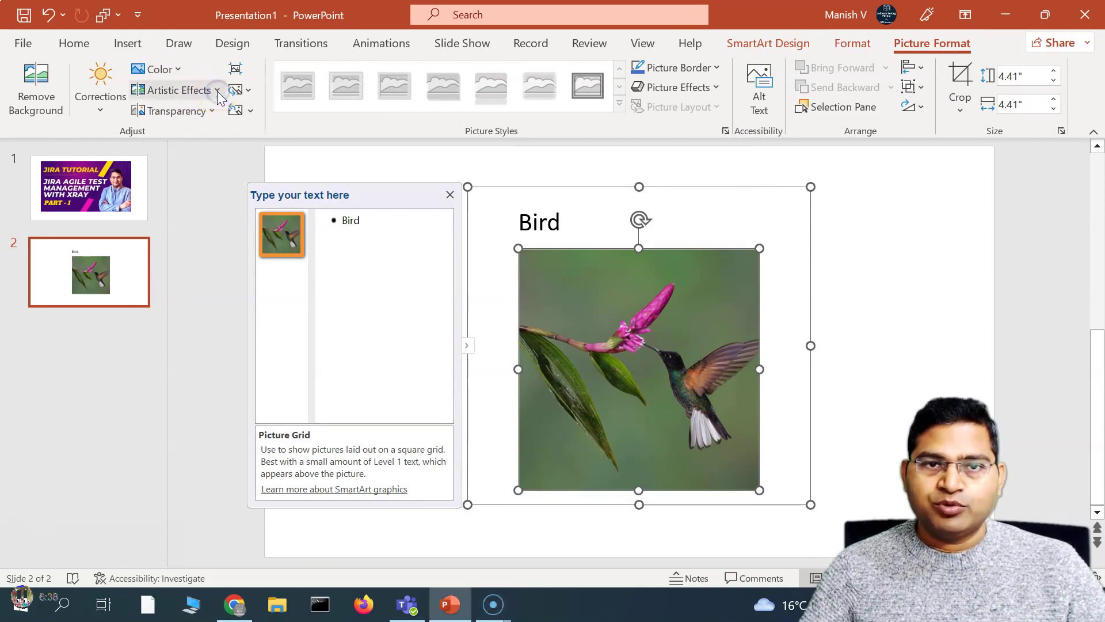
pyautogui.click(219, 94)
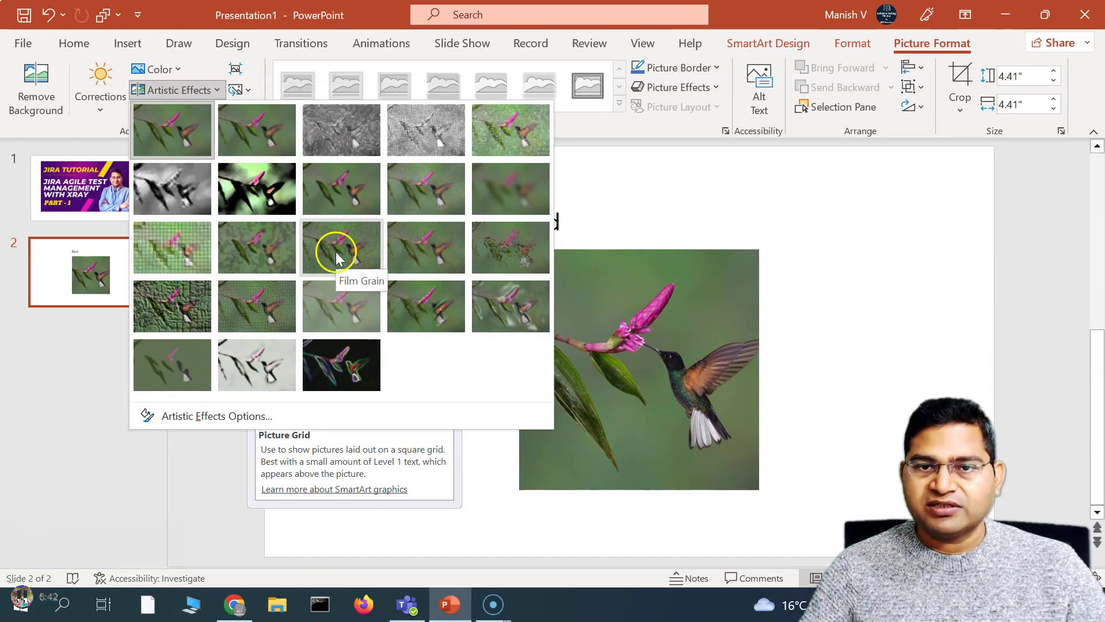
pyautogui.click(182, 252)
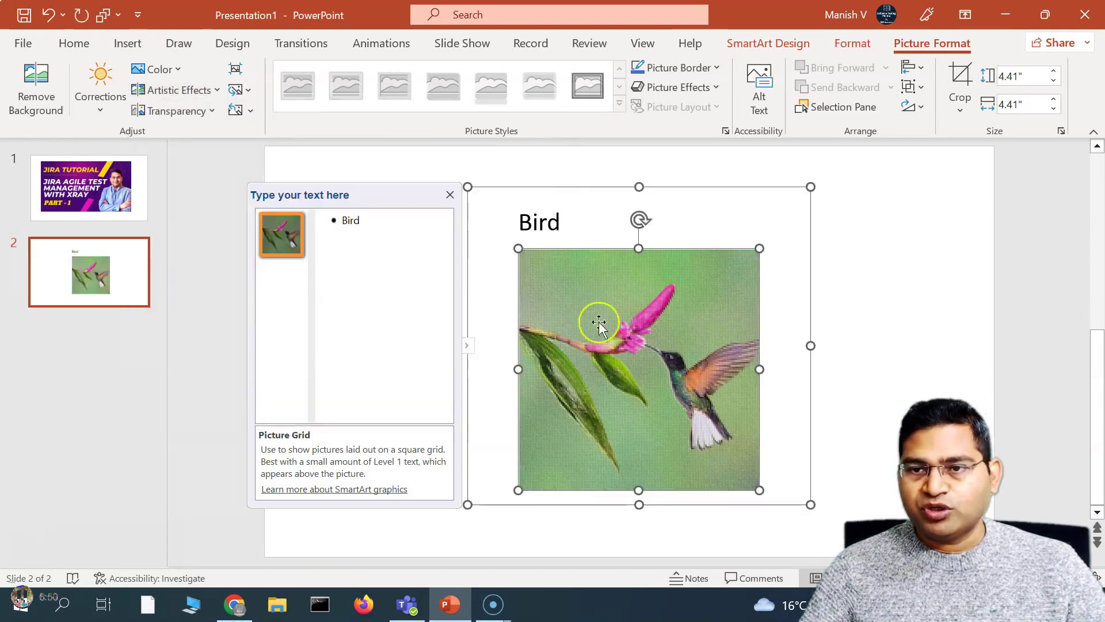
# Leave transparency and corrections unchanged, then select slide 1's Jira tutorial thumbnail.
pyautogui.click(175, 111)
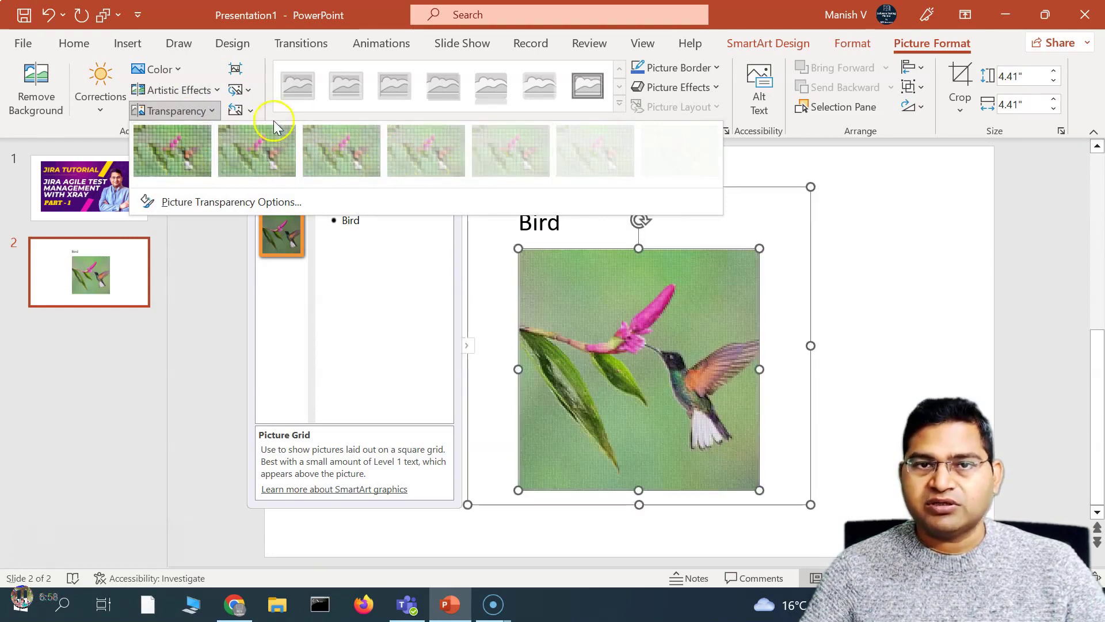
pyautogui.press('Escape')
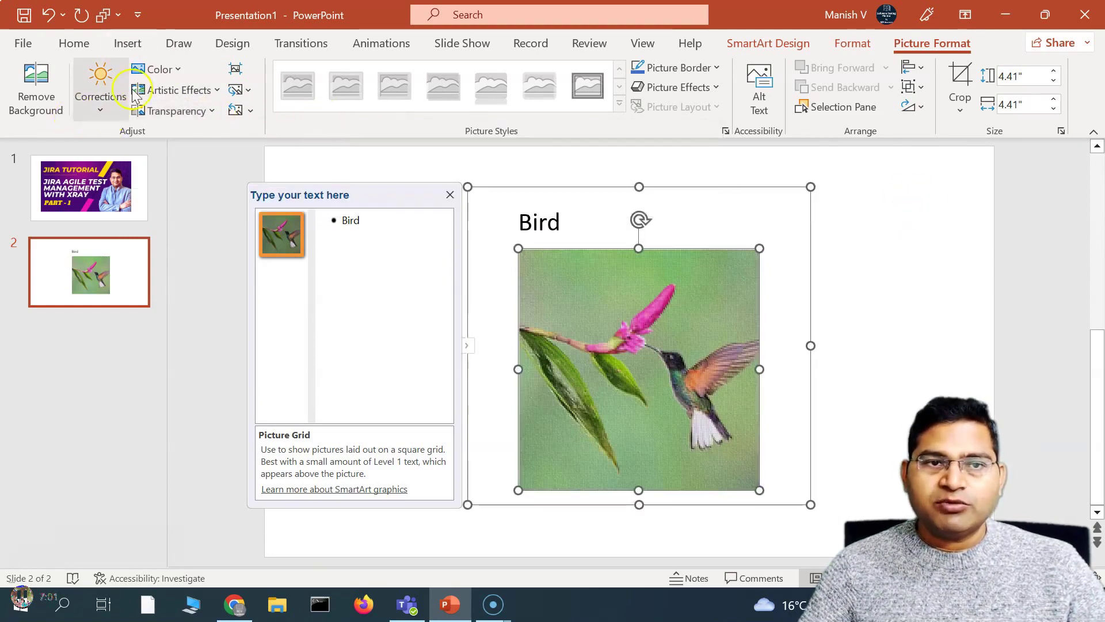
pyautogui.click(104, 116)
pyautogui.click(102, 110)
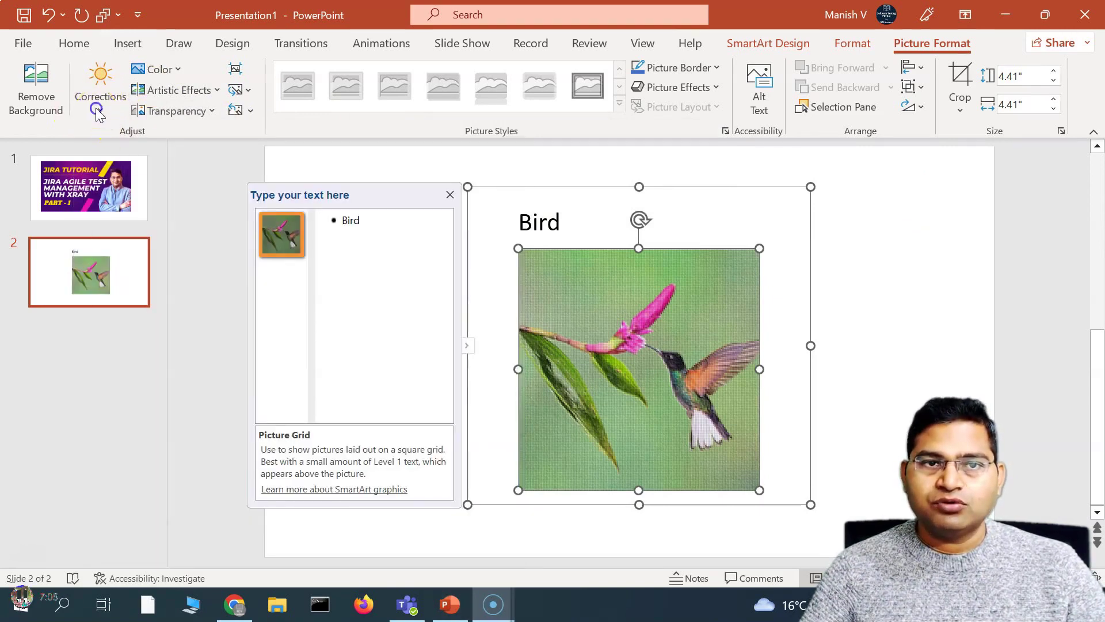
pyautogui.doubleClick(112, 109)
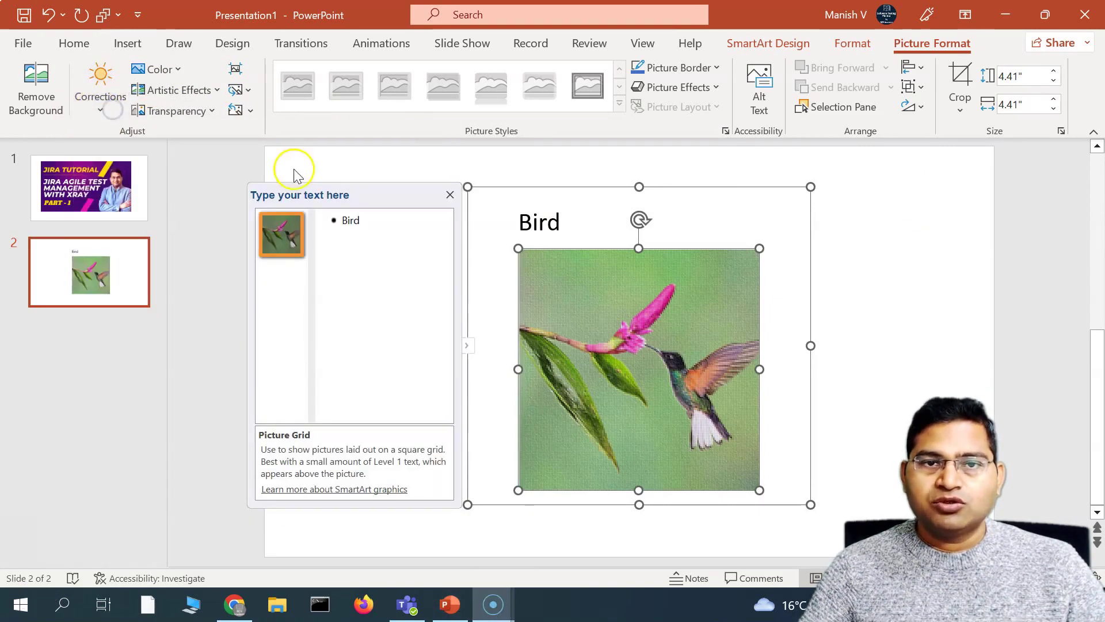
pyautogui.click(101, 92)
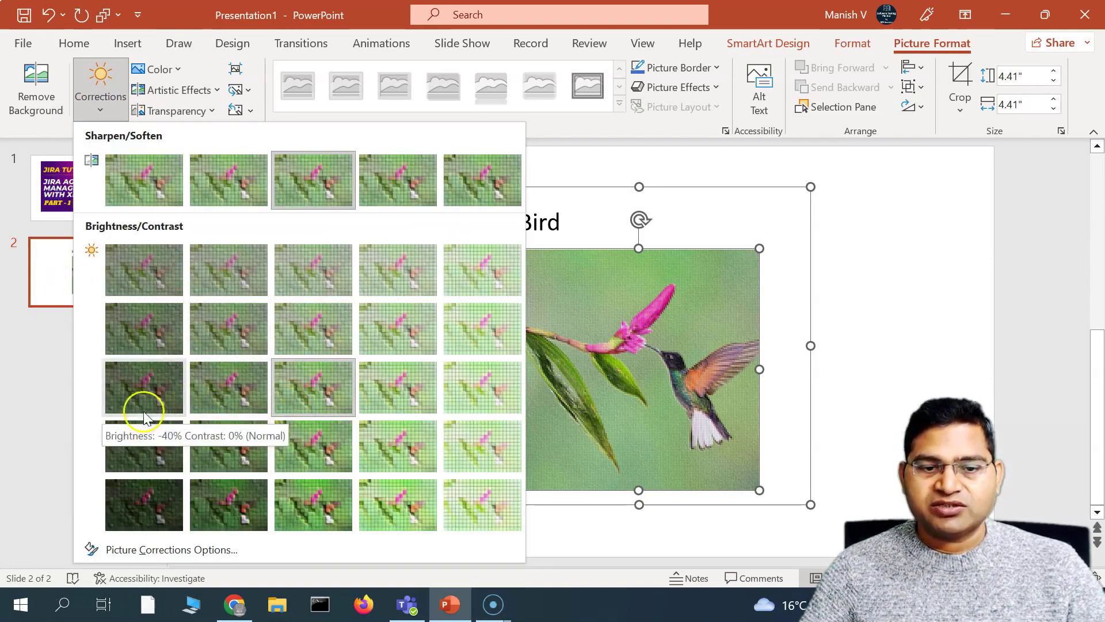
pyautogui.click(936, 258)
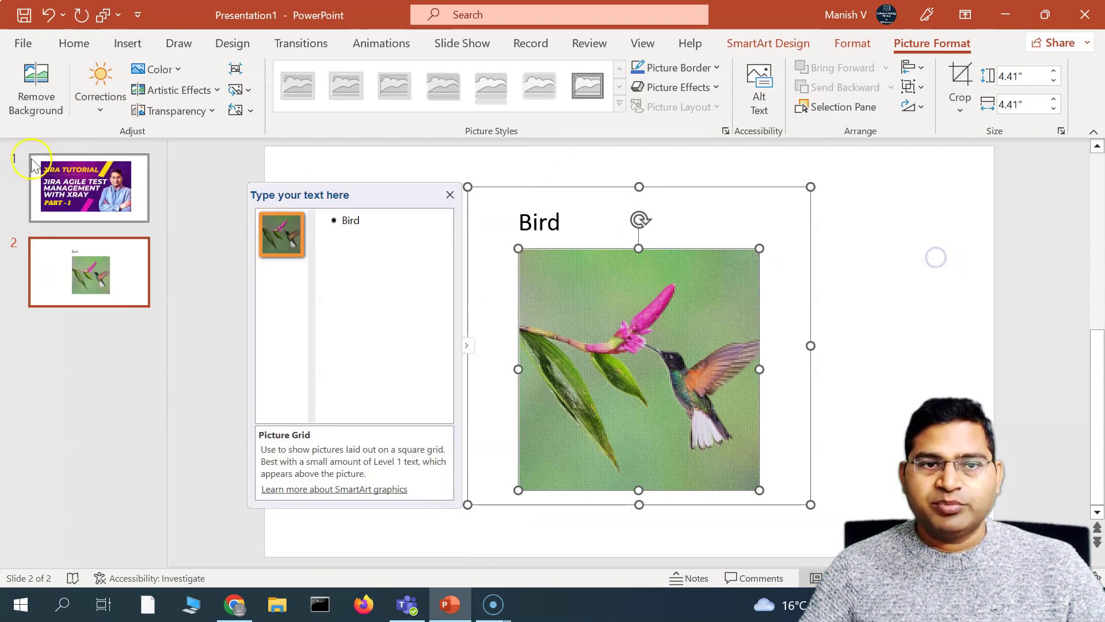
pyautogui.click(95, 196)
pyautogui.click(585, 262)
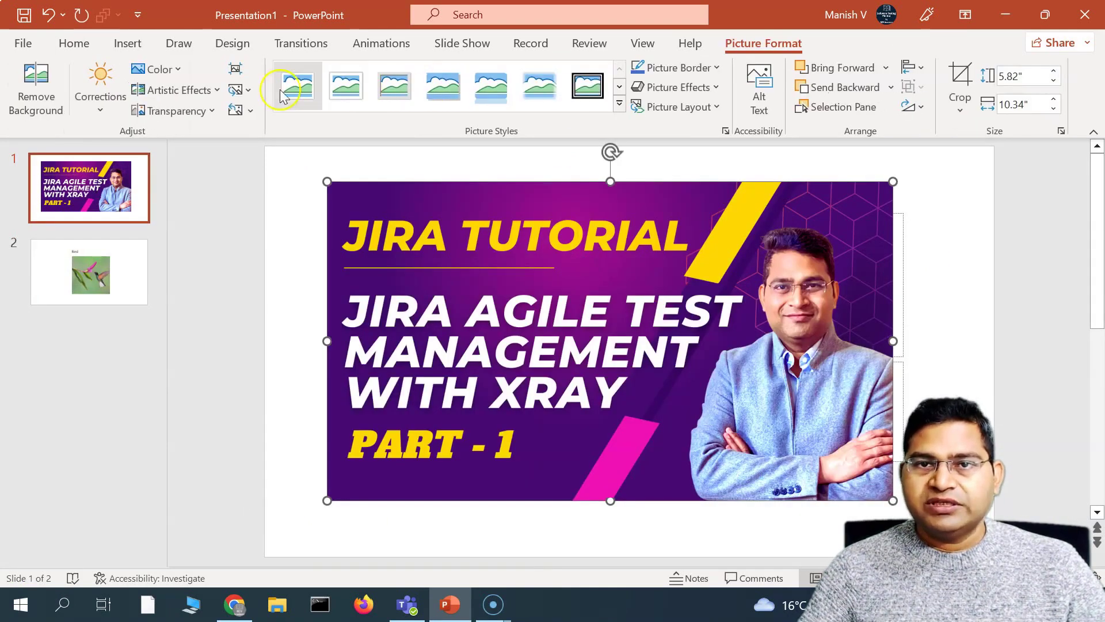
# Apply the Reflected Bevel, White picture style to the Jira banner.
pyautogui.click(621, 105)
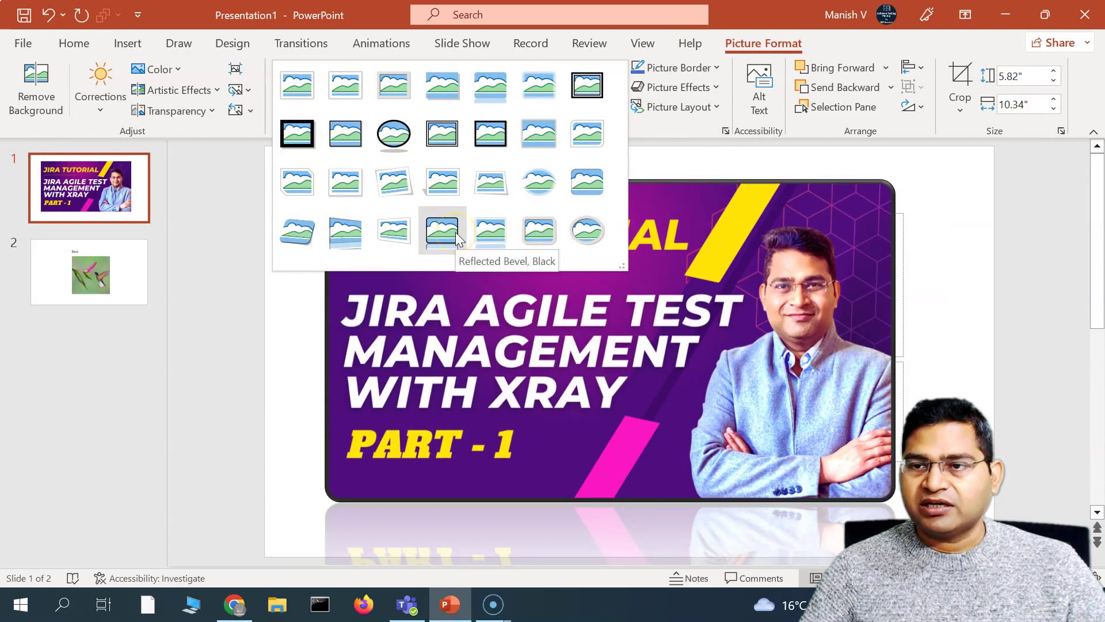
pyautogui.click(503, 230)
pyautogui.click(927, 323)
pyautogui.scroll(-1, 407, 354)
pyautogui.scroll(1, 407, 354)
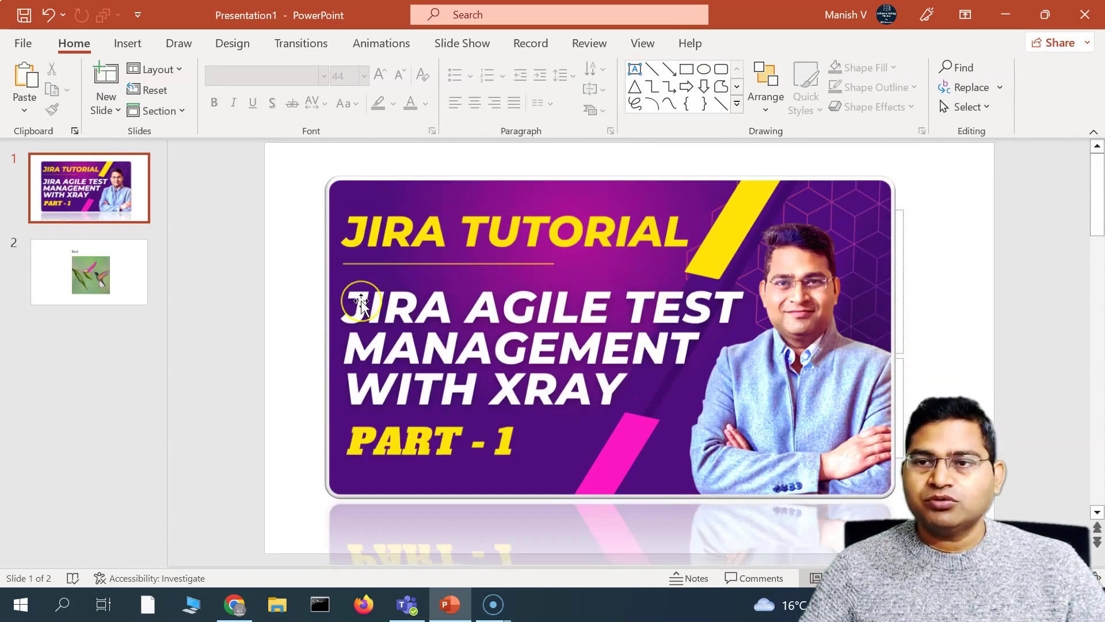
pyautogui.click(391, 311)
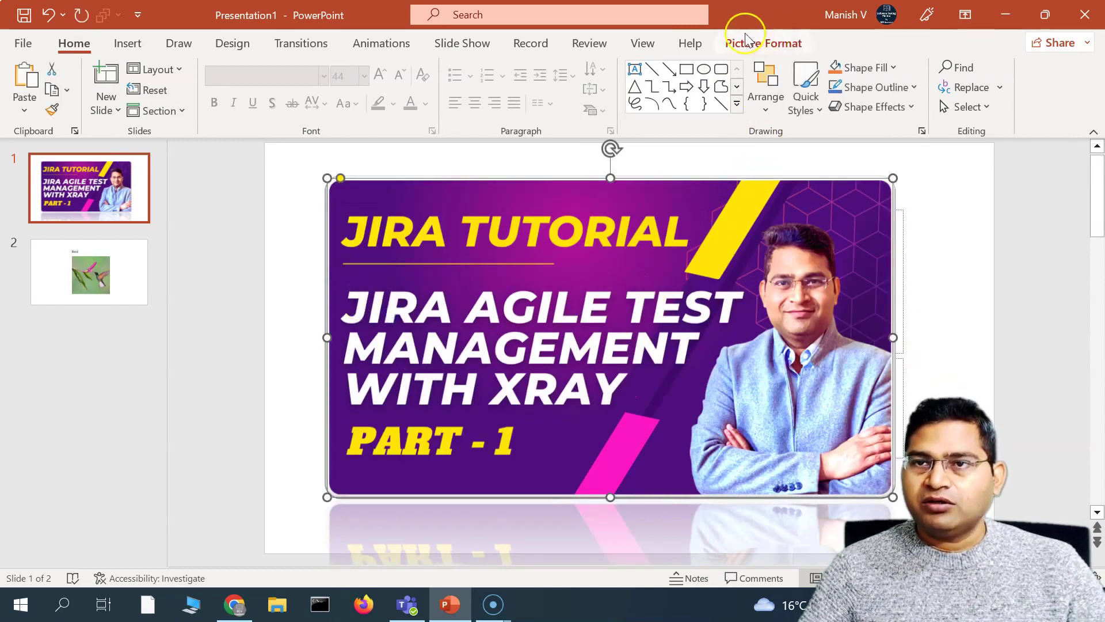
# Add a new blank slide after the bird slide.
pyautogui.click(140, 279)
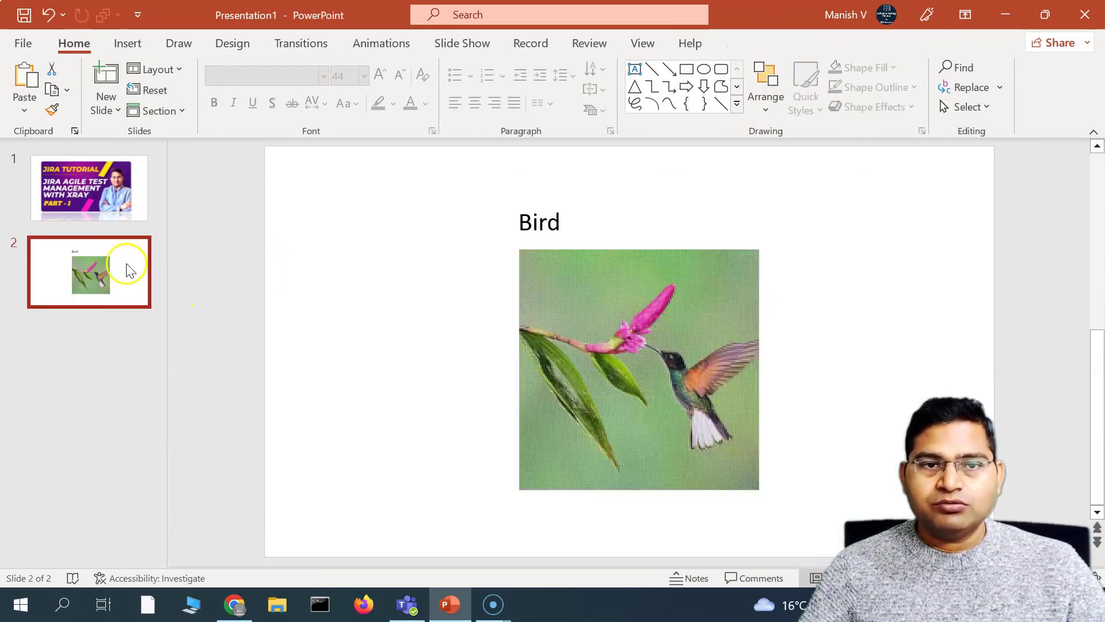
pyautogui.rightClick(129, 270)
pyautogui.click(195, 338)
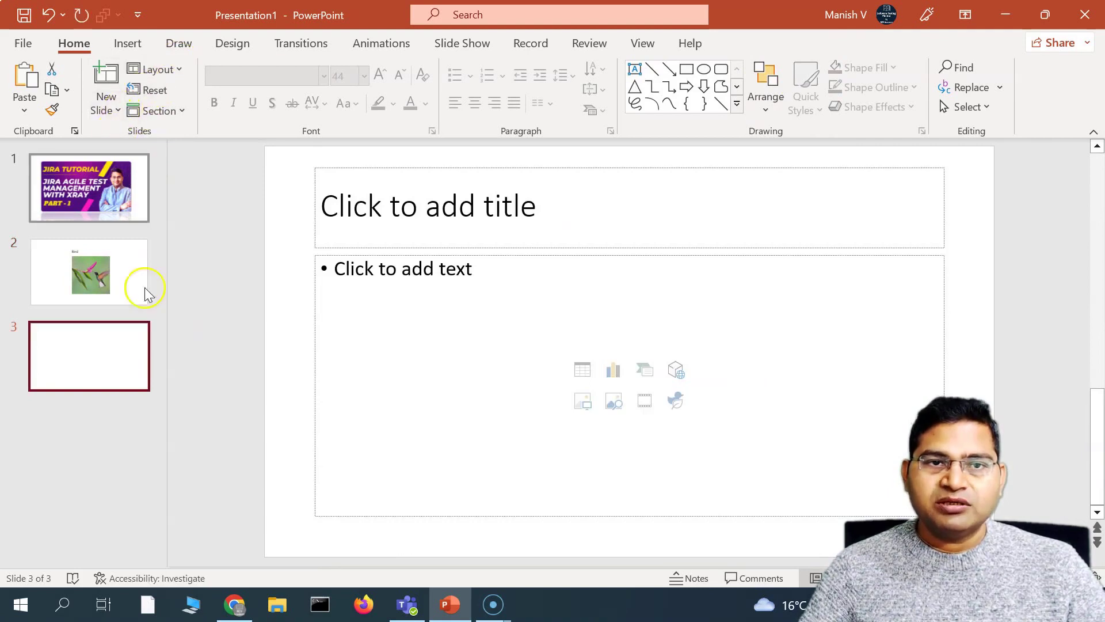
# Insert the red autumn forest road photo from the online Autumn pictures.
pyautogui.click(127, 43)
pyautogui.click(123, 110)
pyautogui.click(161, 190)
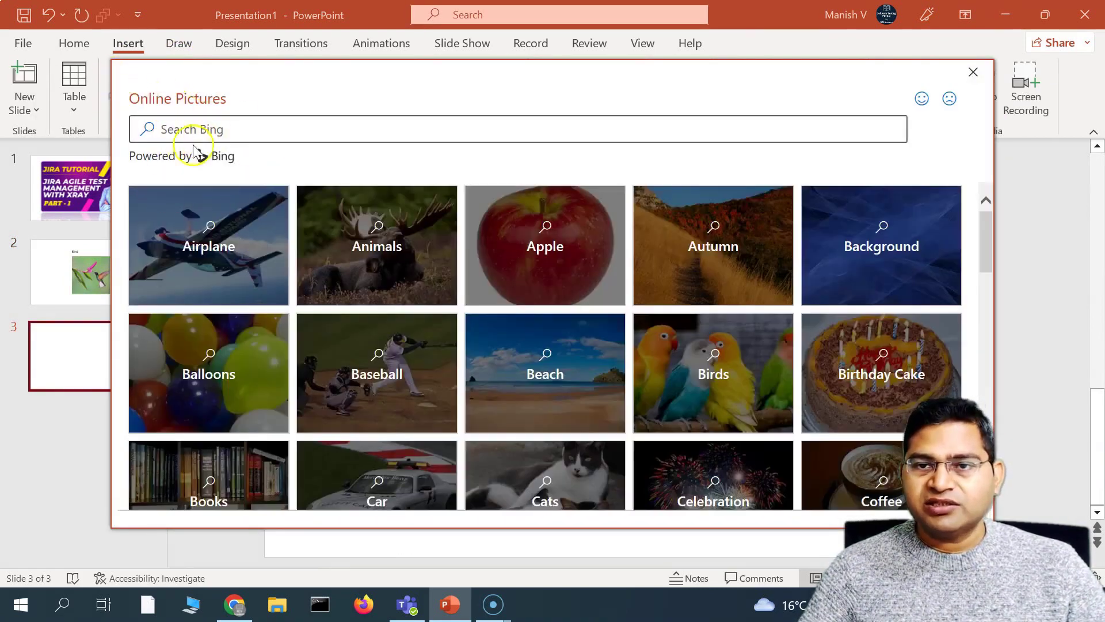
pyautogui.click(737, 253)
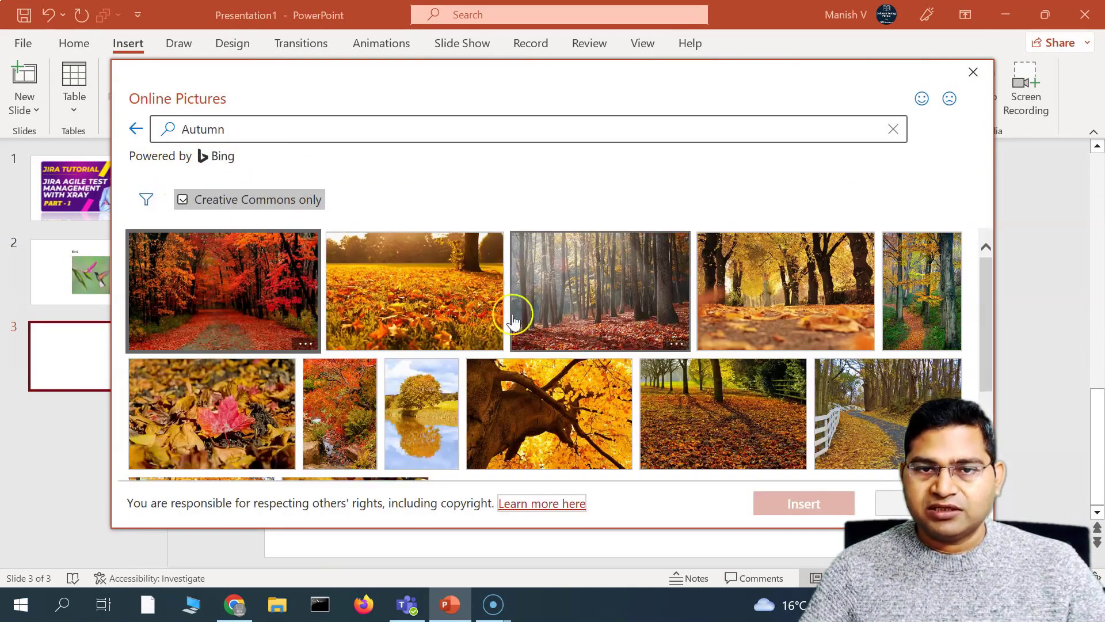
pyautogui.click(216, 303)
pyautogui.click(779, 507)
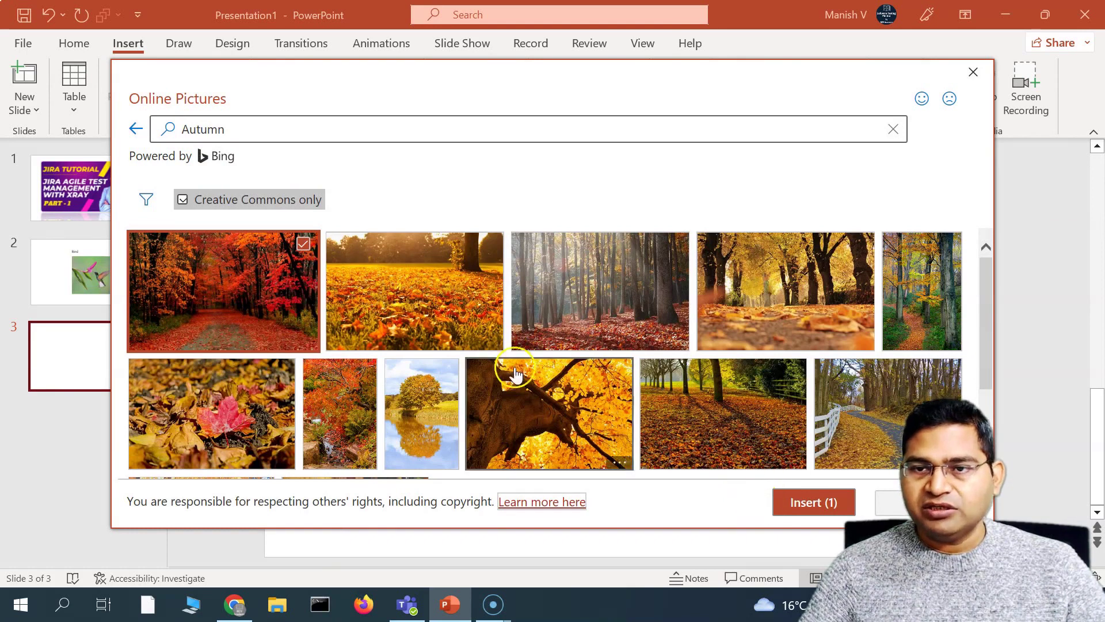
pyautogui.scroll(-2, 544, 393)
pyautogui.click(809, 509)
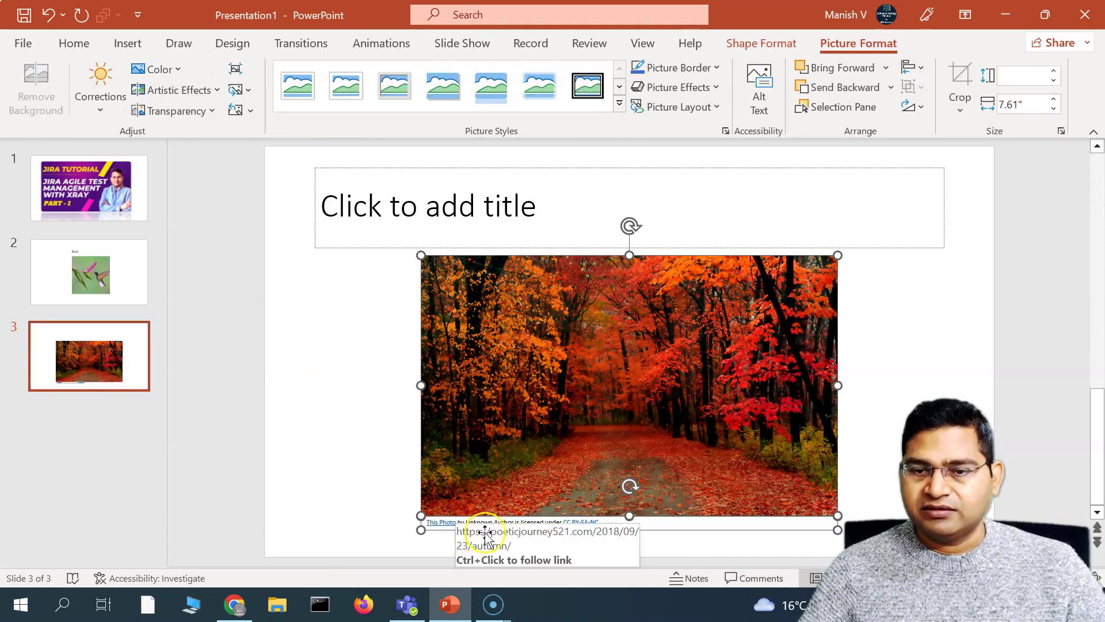
# Enlarge the autumn photo and shift it toward the slide centre.
pyautogui.moveTo(422, 255); pyautogui.dragTo(345, 206)
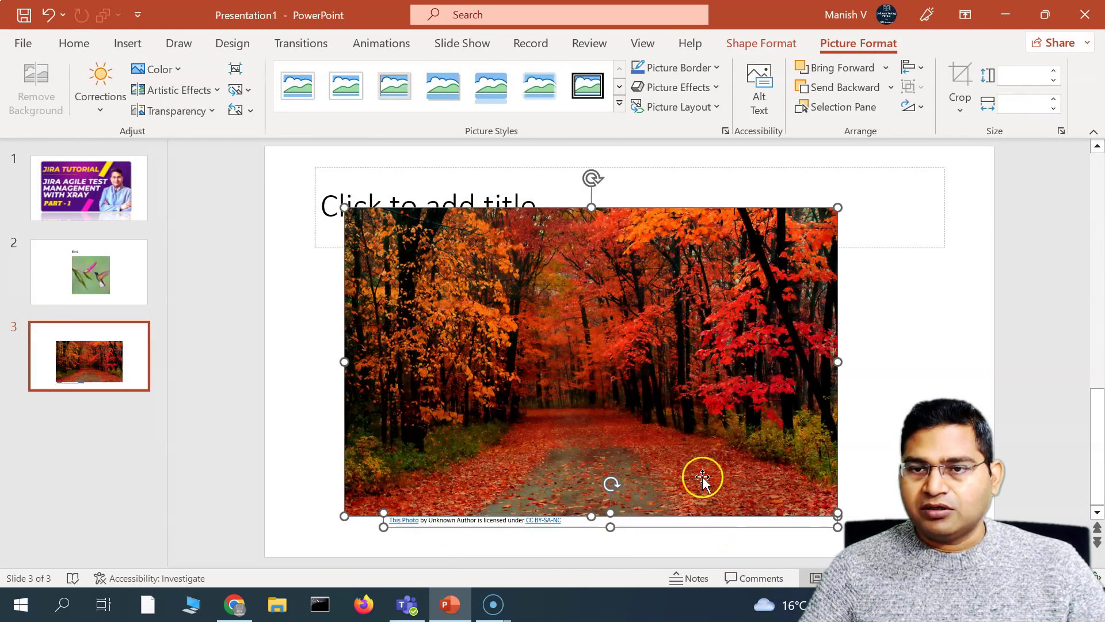
pyautogui.moveTo(701, 476); pyautogui.dragTo(716, 424)
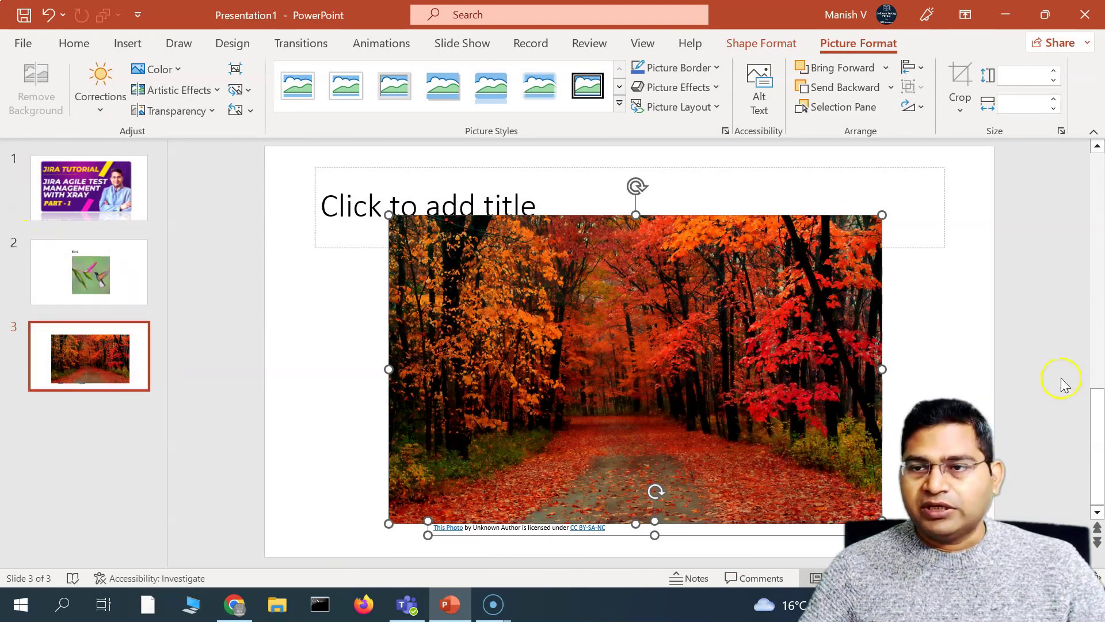
pyautogui.click(941, 374)
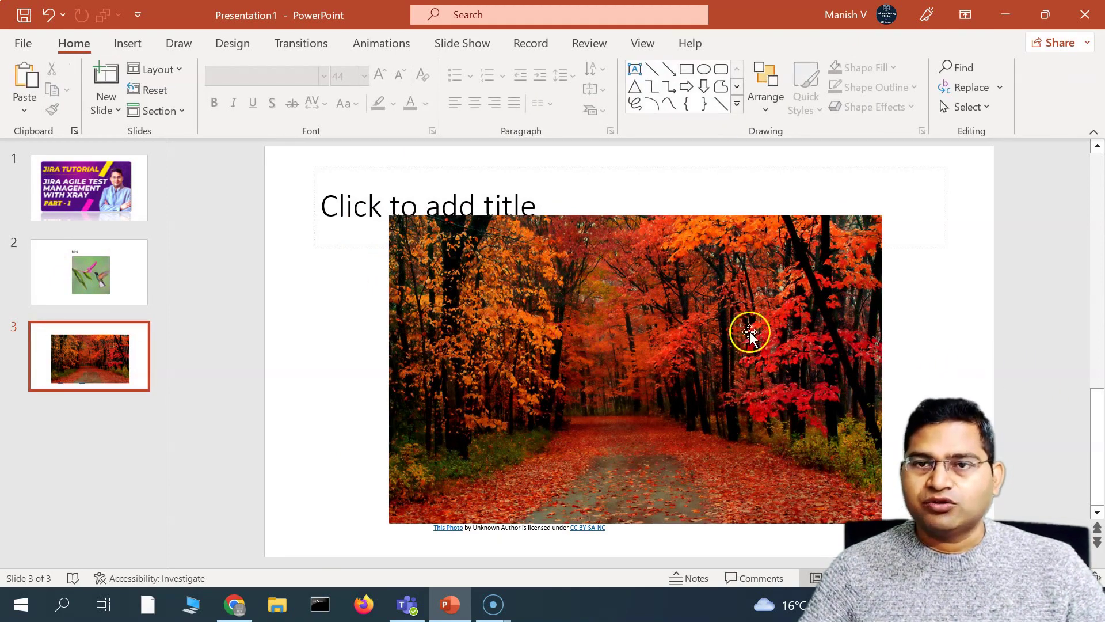
# Add a blank fourth slide after slide 3 and show the Screenshot options.
pyautogui.rightClick(141, 352)
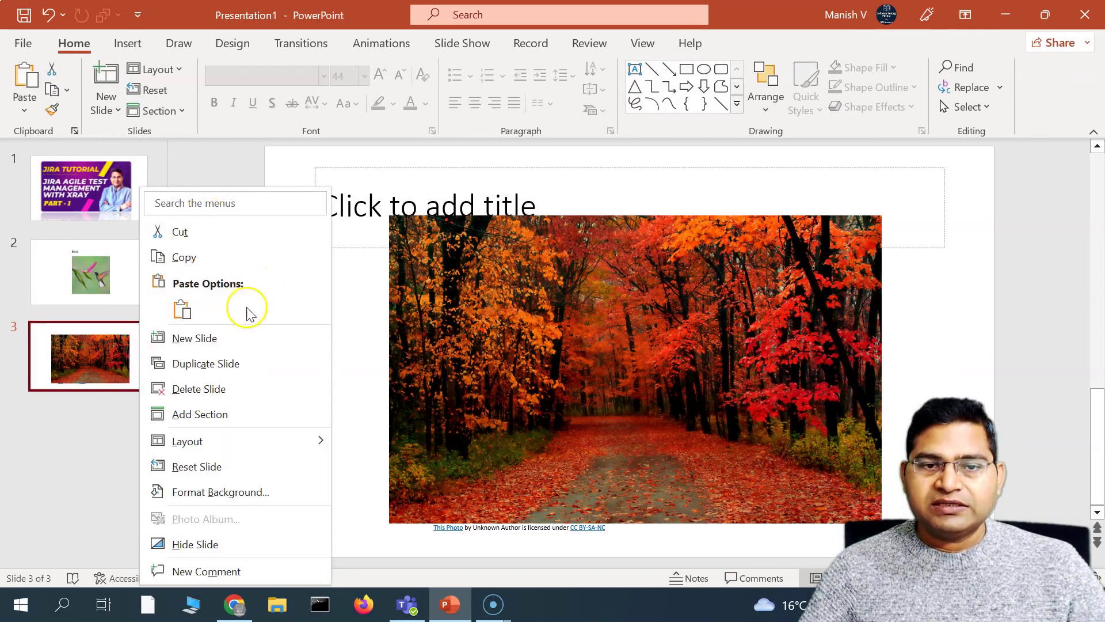
pyautogui.click(272, 338)
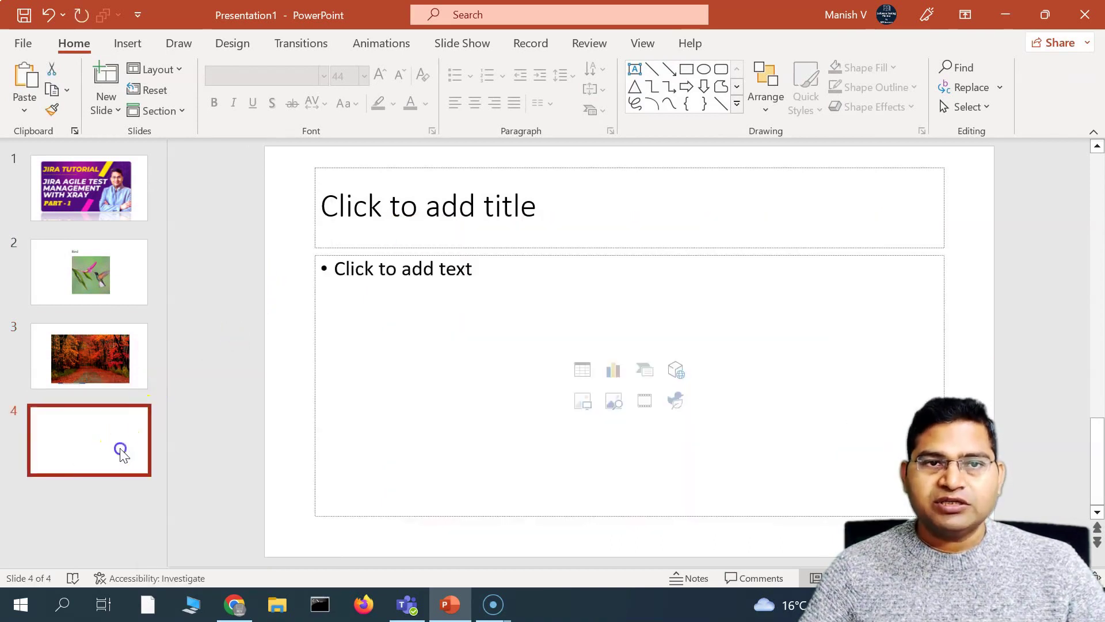
pyautogui.click(129, 46)
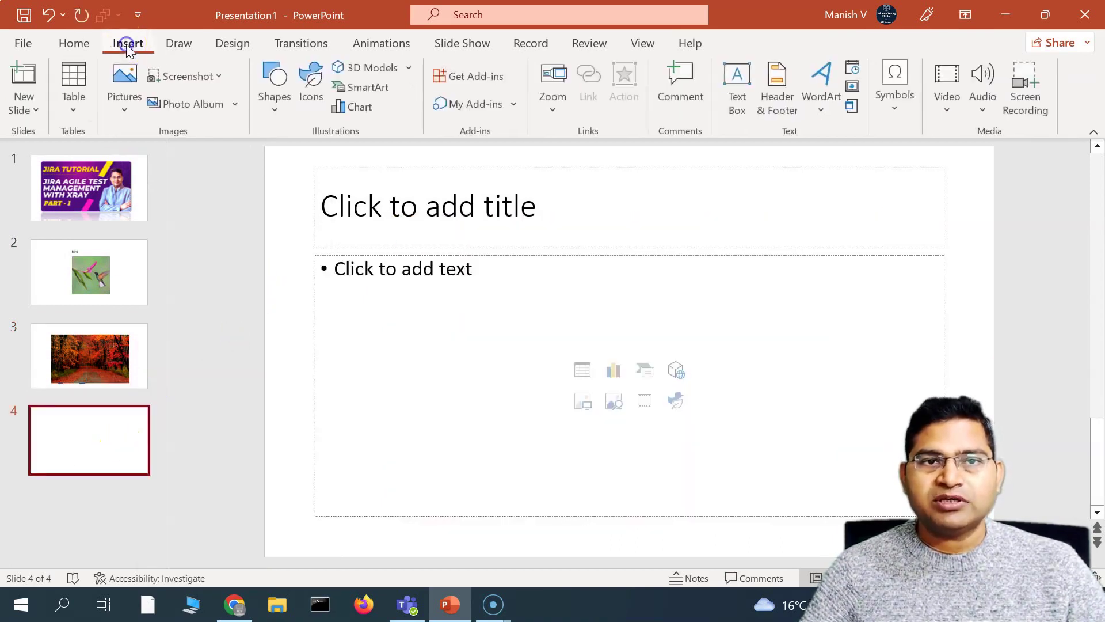
pyautogui.click(220, 77)
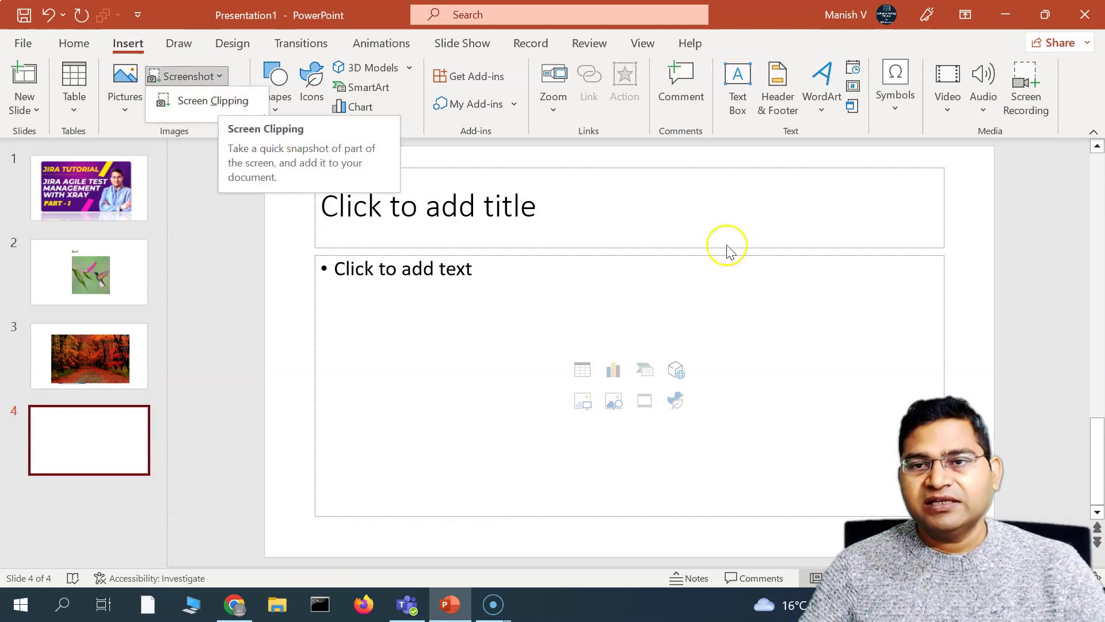
# Screen-clip Chrome's melbourne Google image results onto slide 4.
pyautogui.click(217, 102)
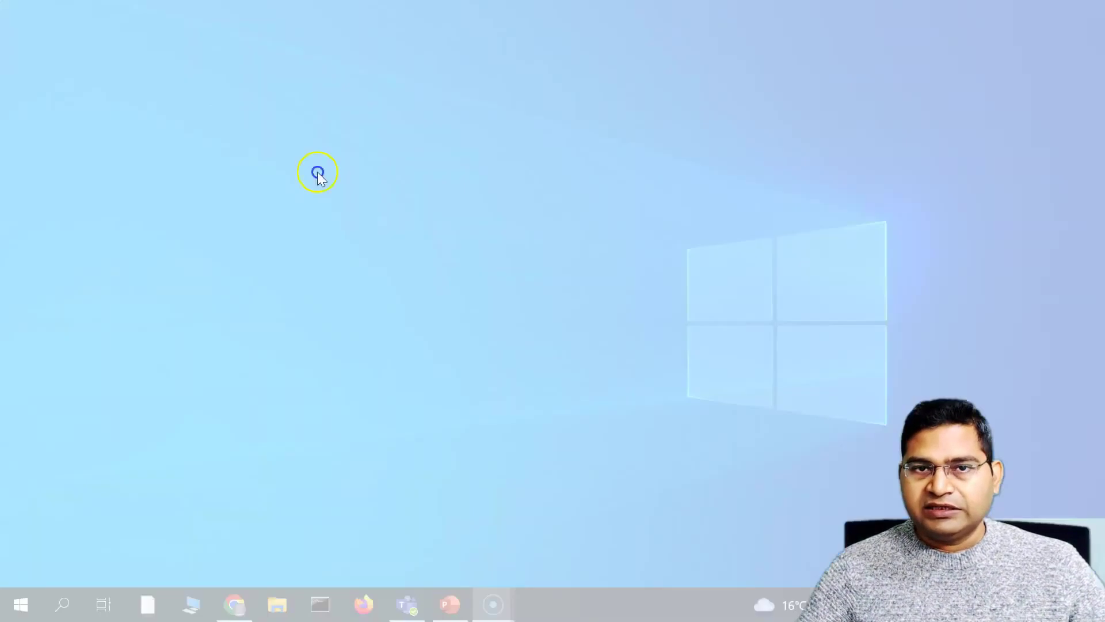
pyautogui.click(316, 172)
pyautogui.click(234, 604)
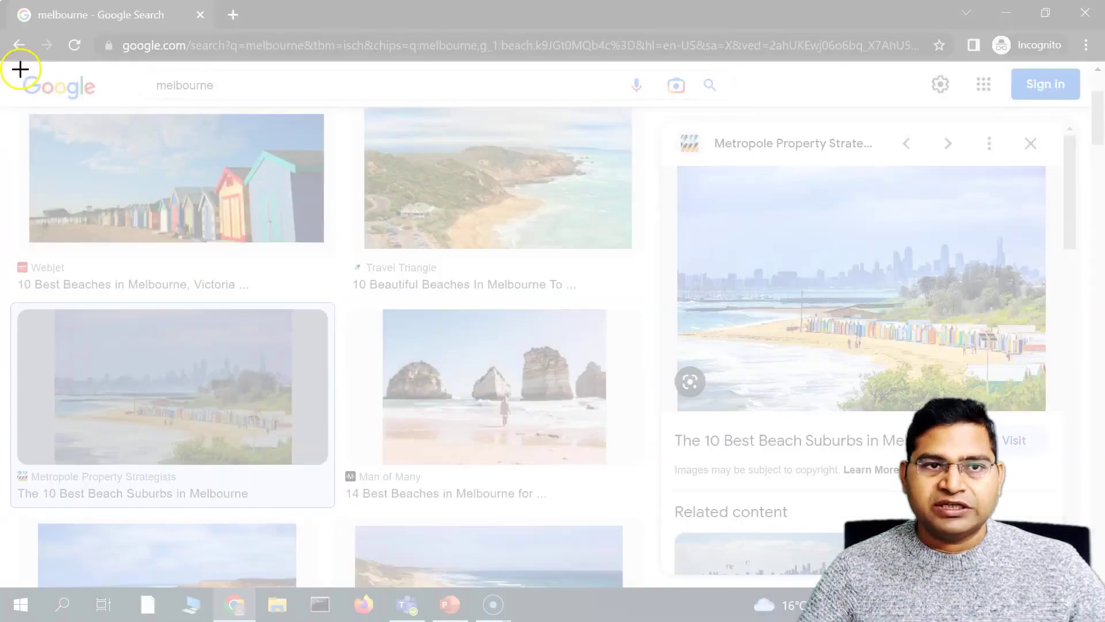
pyautogui.moveTo(20, 69); pyautogui.dragTo(1072, 500)
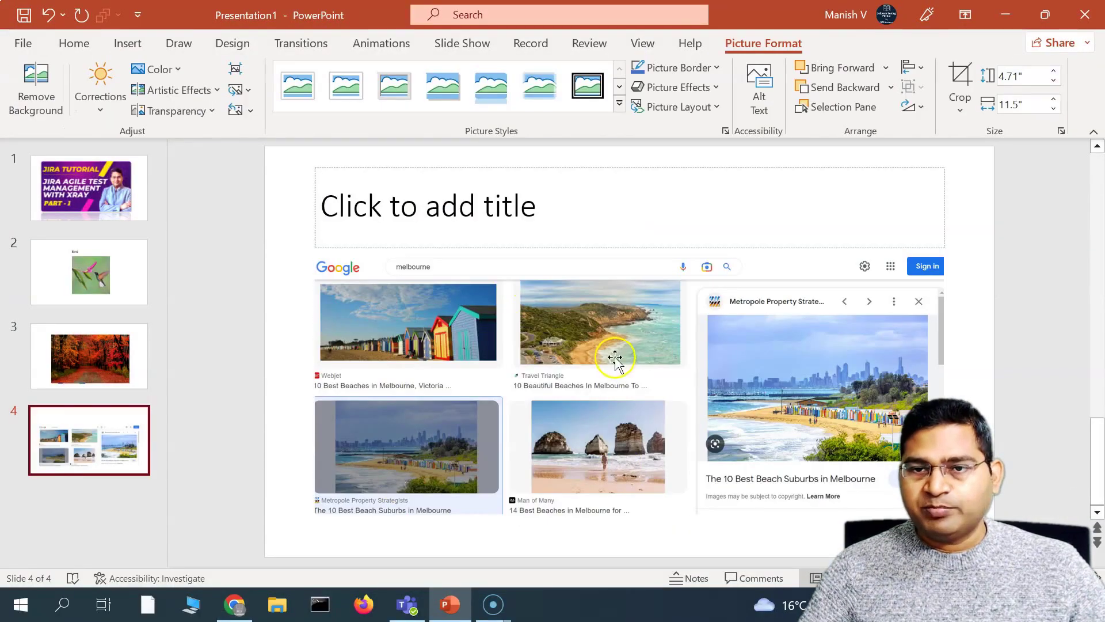